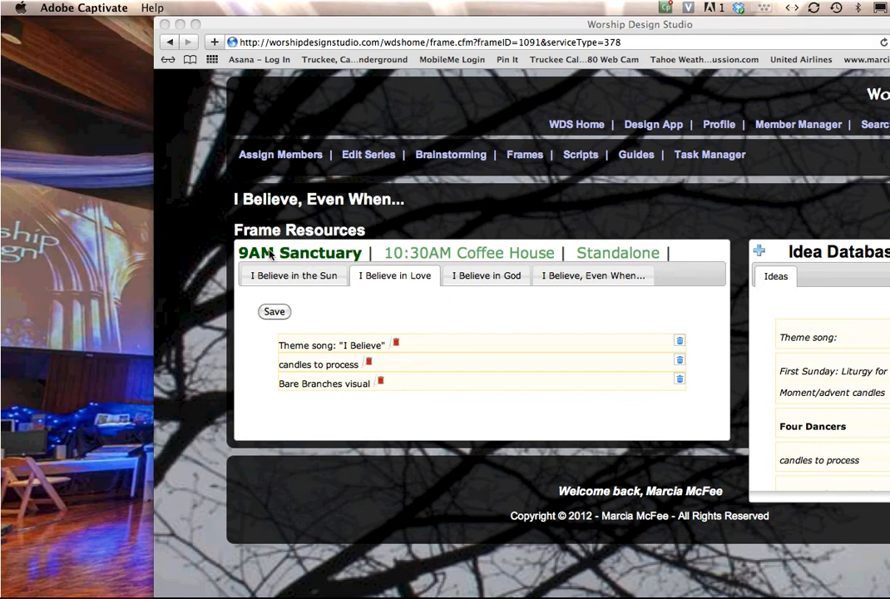
- View the frame resources of the 9AM Sanctuary, 10:30AM Coffee House and Standalone services, returning to 9AM Sanctuary
click(325, 257)
click(325, 257)
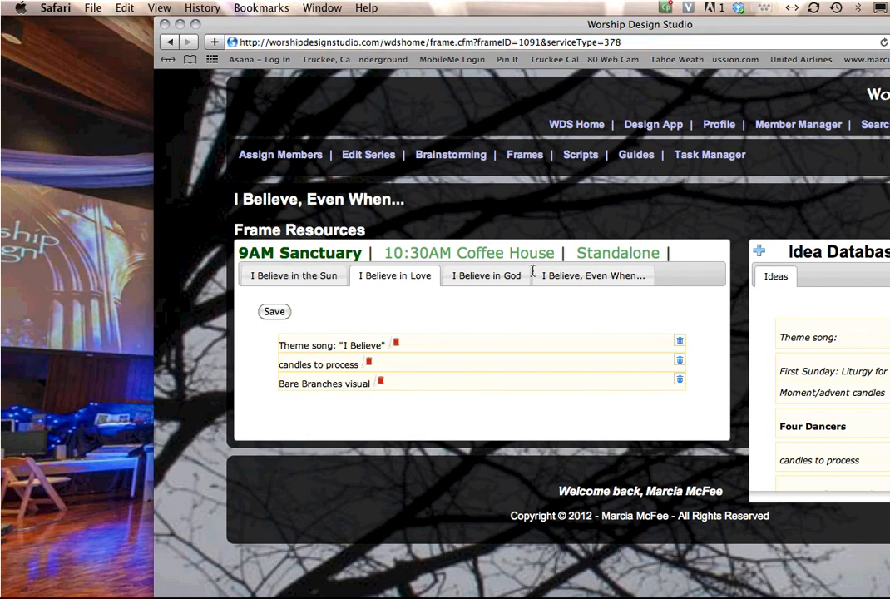
click(453, 251)
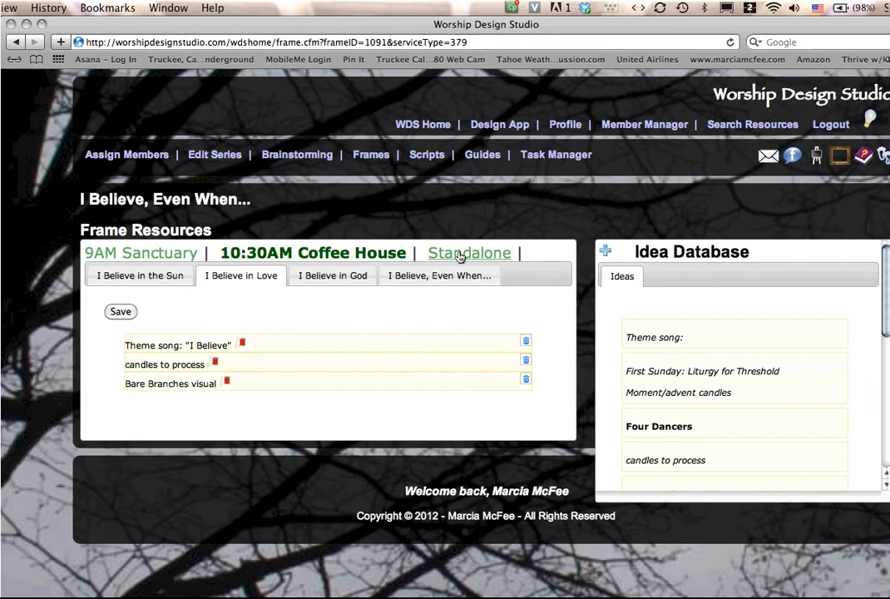
click(615, 255)
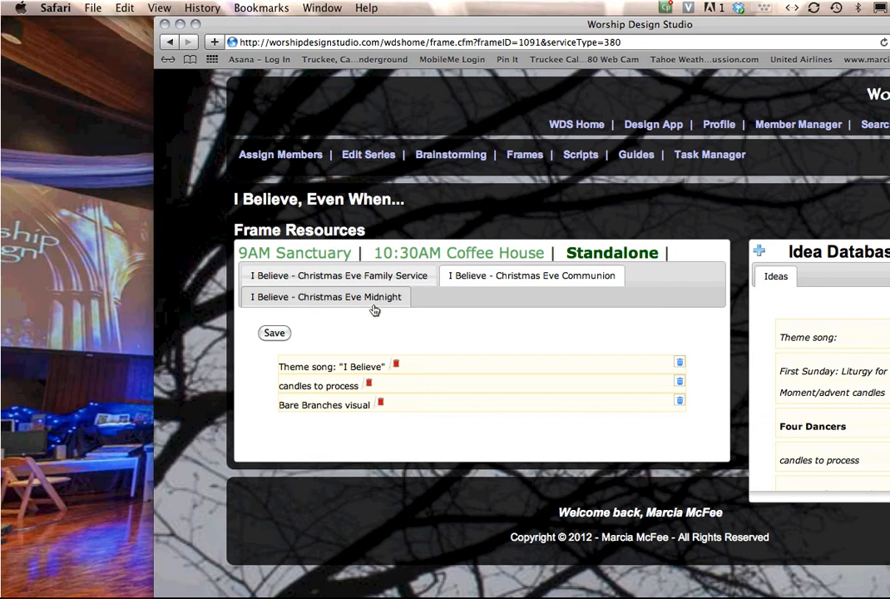
click(333, 258)
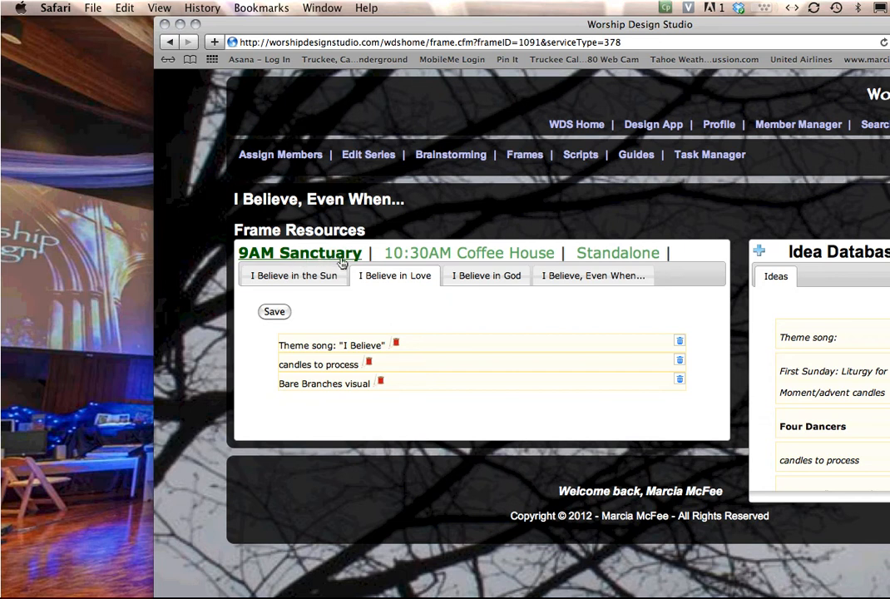
- Look through the resources of each 9AM Sanctuary frame in order, plus those of the 10:30AM Coffee House and Standalone services
click(305, 279)
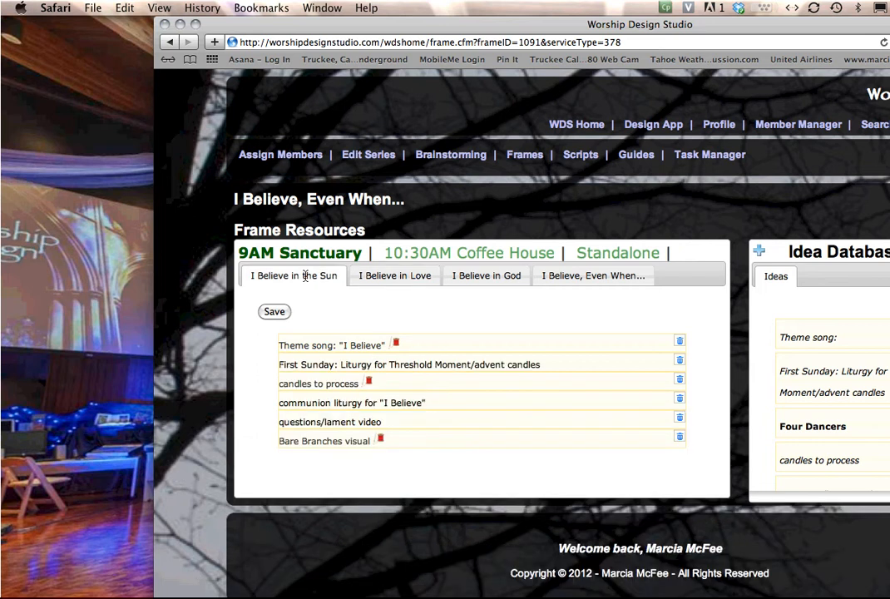
click(405, 275)
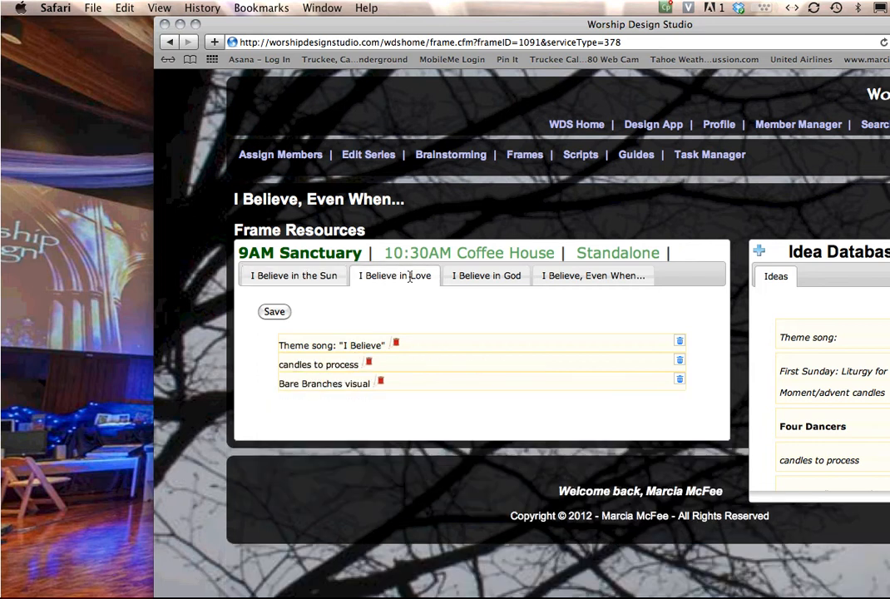
click(486, 275)
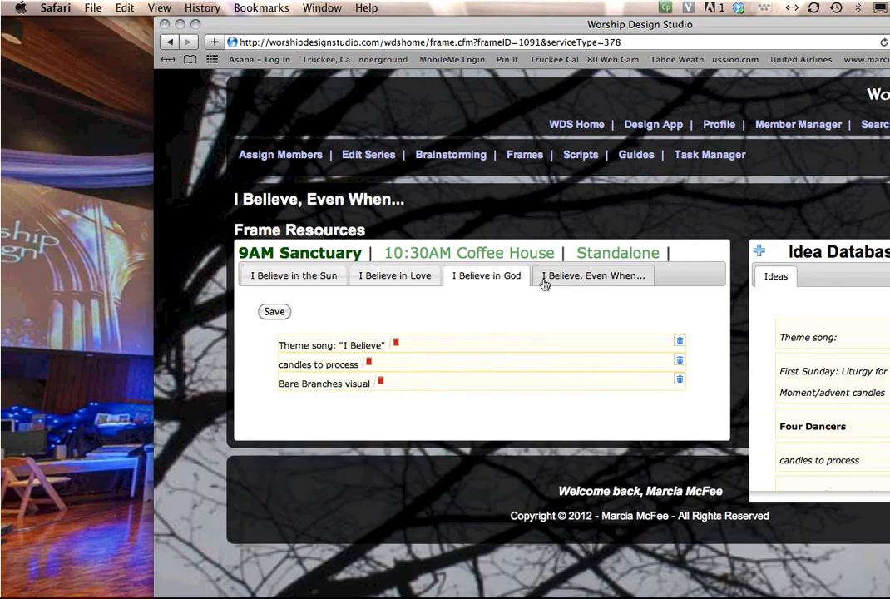
click(465, 282)
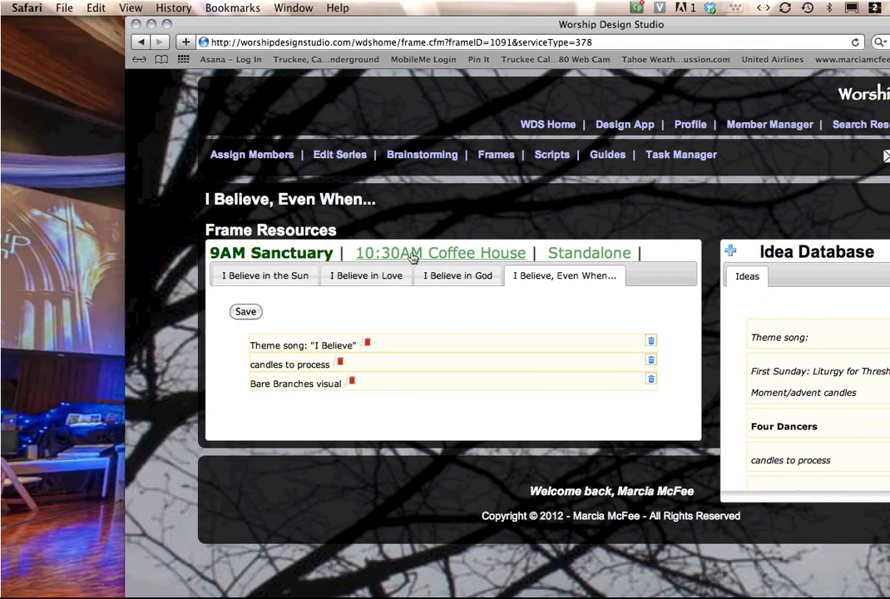
click(277, 253)
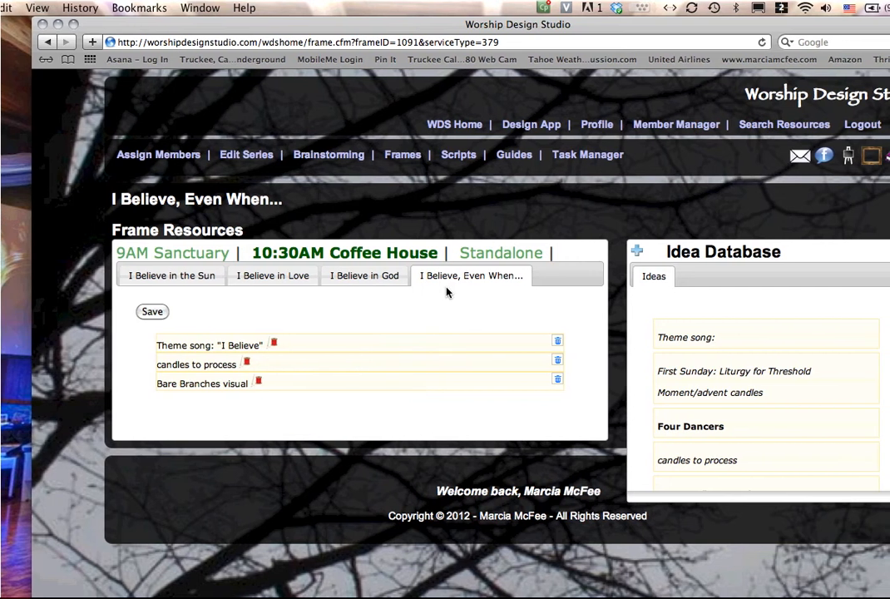
click(497, 255)
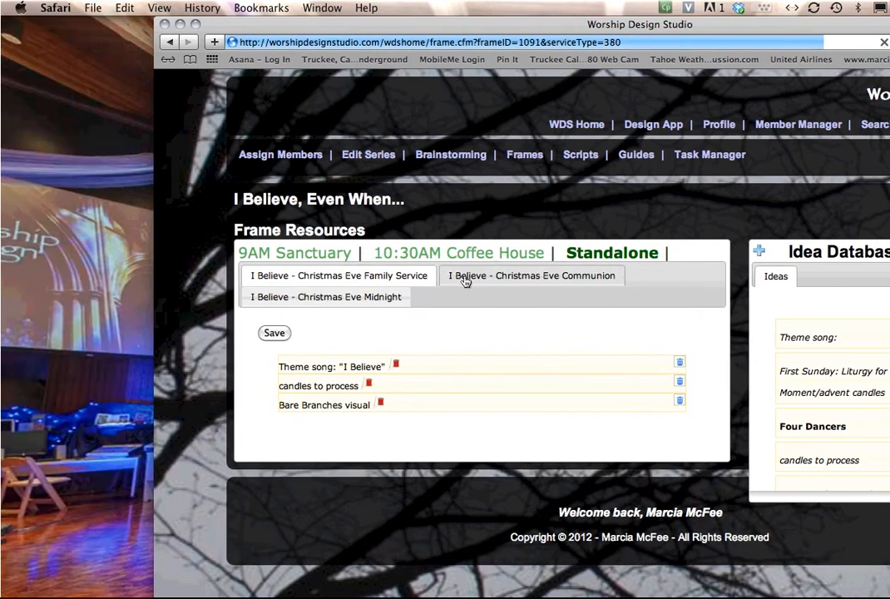
- Add the "Four Dancers" idea from the Idea Database to the 9AM Sanctuary "I Believe in the Sun" frame and save it
click(331, 258)
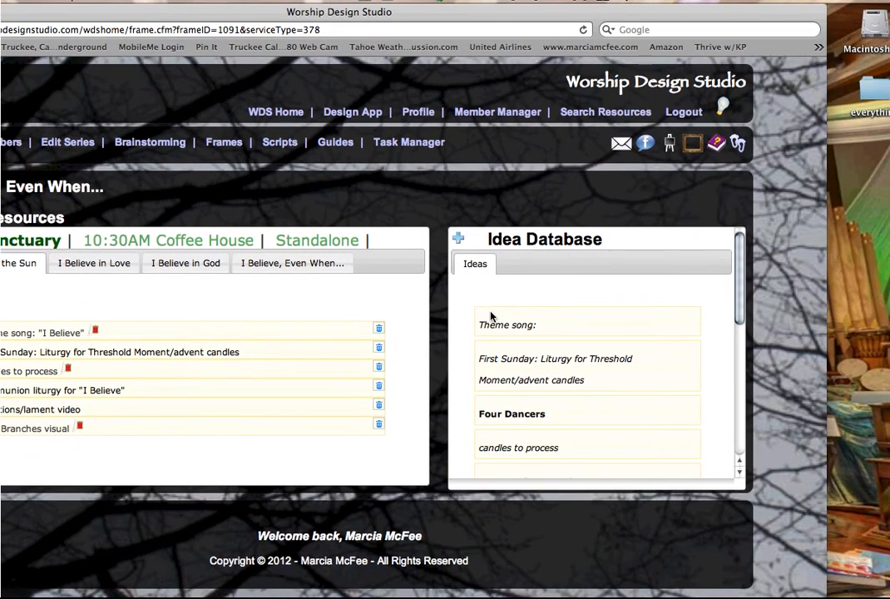
scroll(495, 343, down, 1)
scroll(494, 344, down, 5)
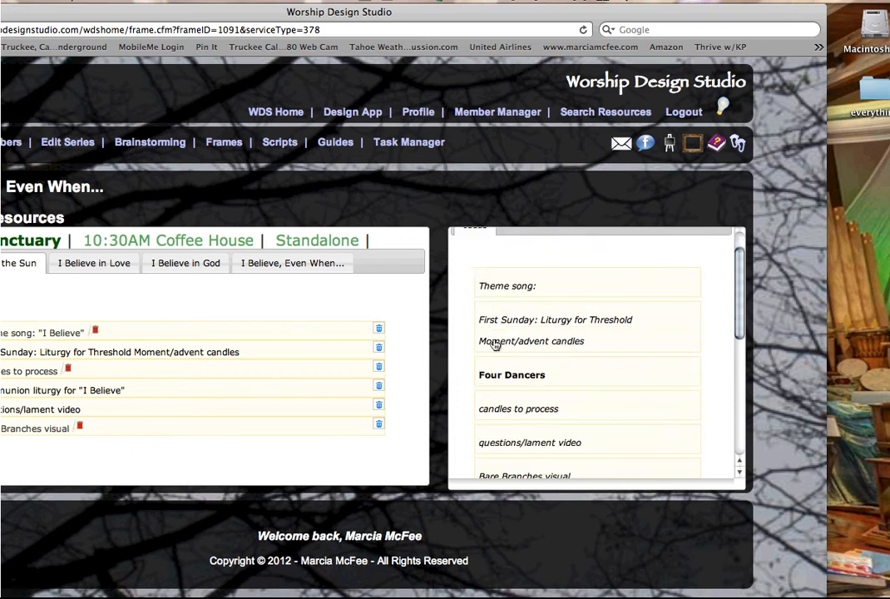
scroll(494, 343, up, 3)
scroll(494, 343, down, 5)
scroll(494, 344, up, 7)
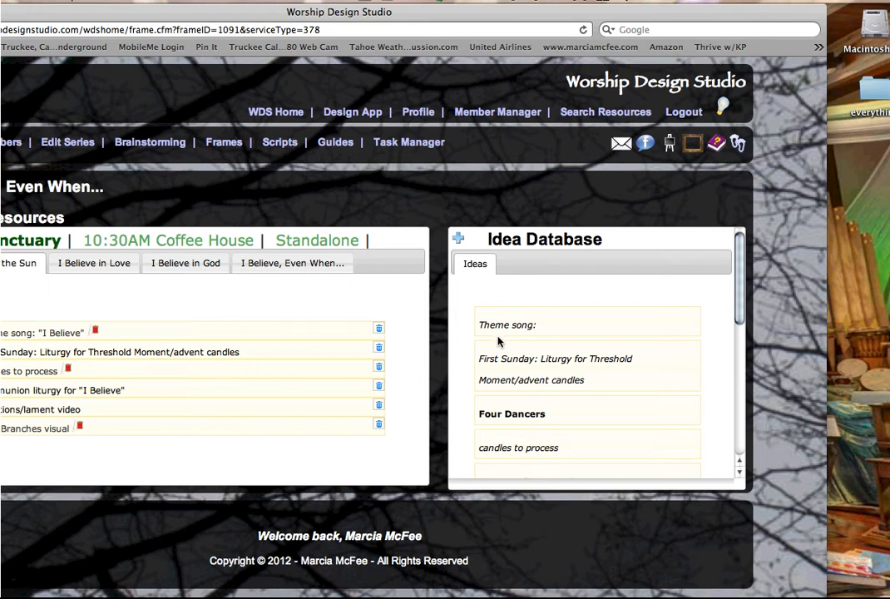
scroll(497, 342, down, 3)
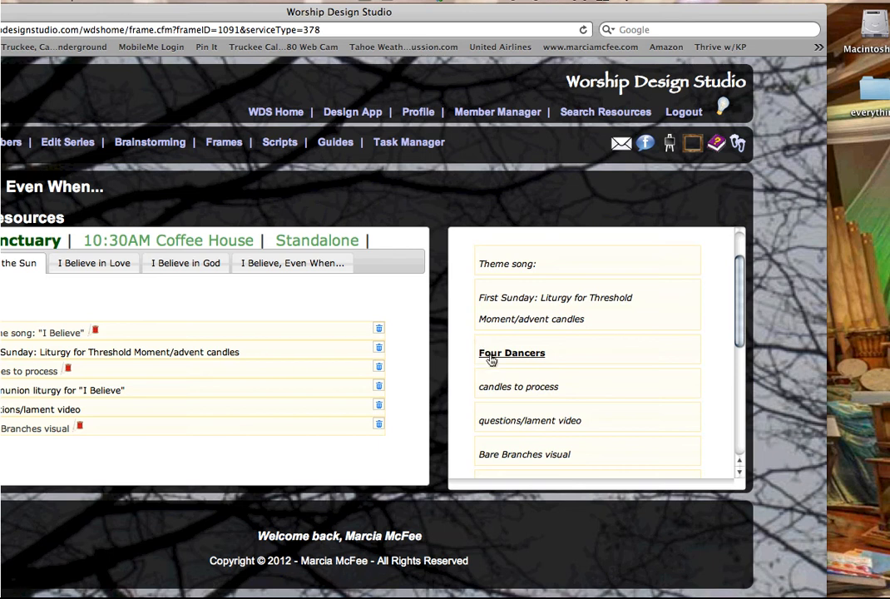
drag(494, 359, 48, 472)
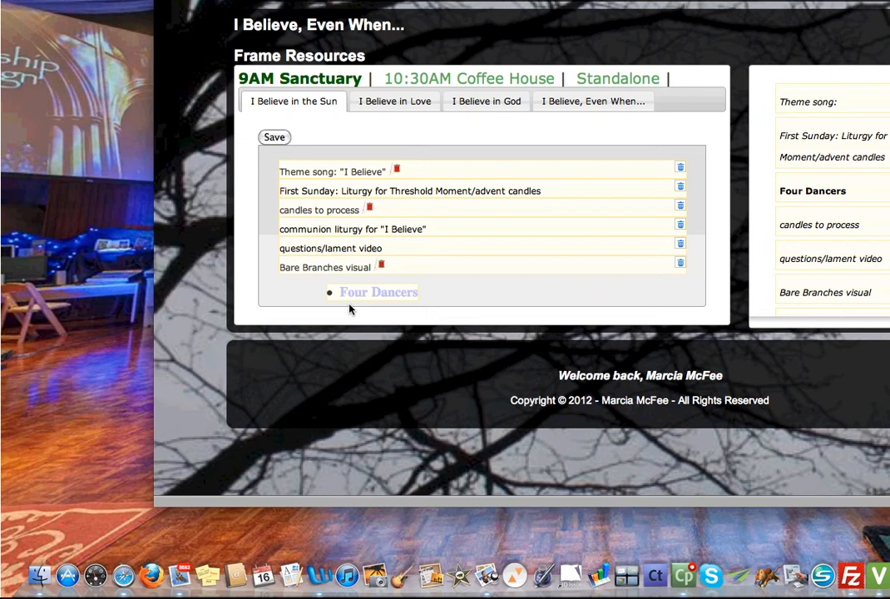
drag(349, 309, 349, 309)
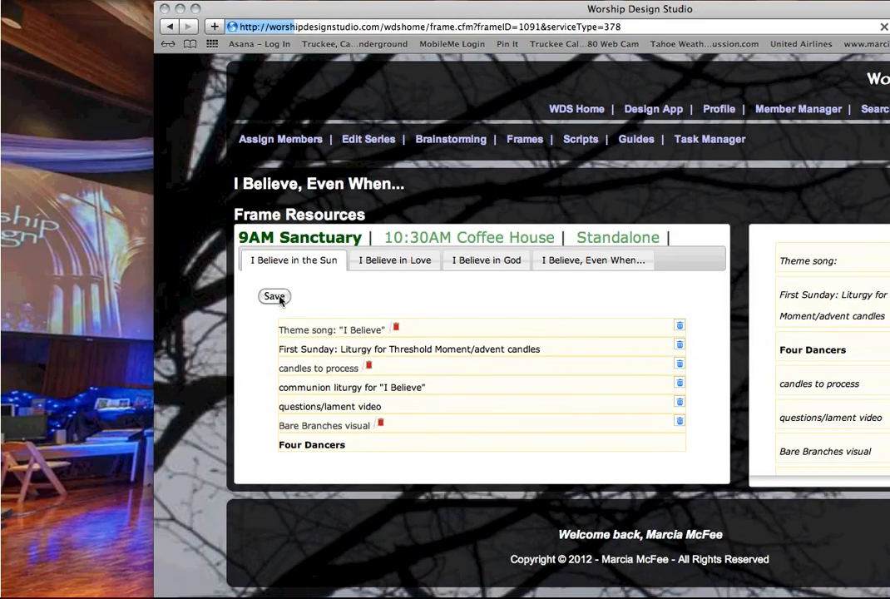
click(280, 158)
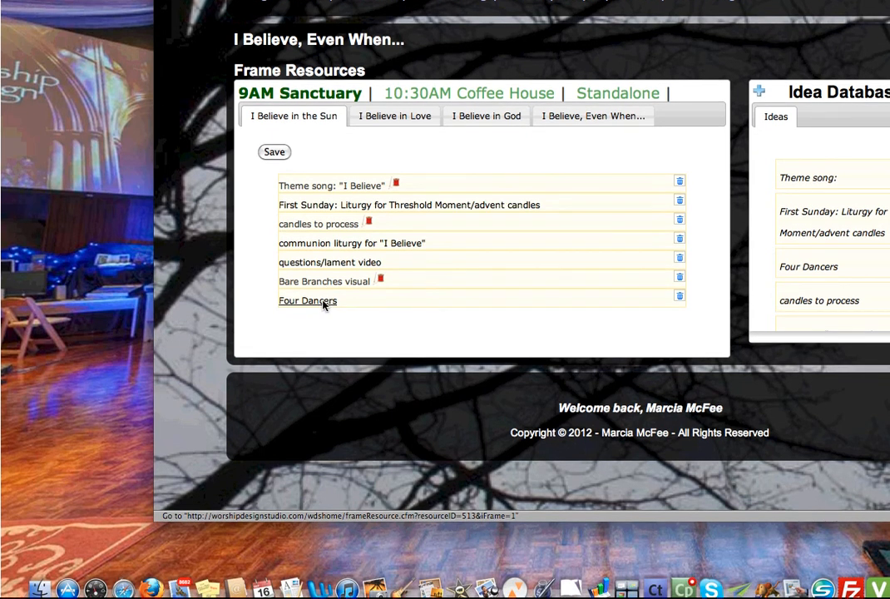
- Mark the "Four Dancers" resource as a thread item with Yes and save the changes
click(322, 302)
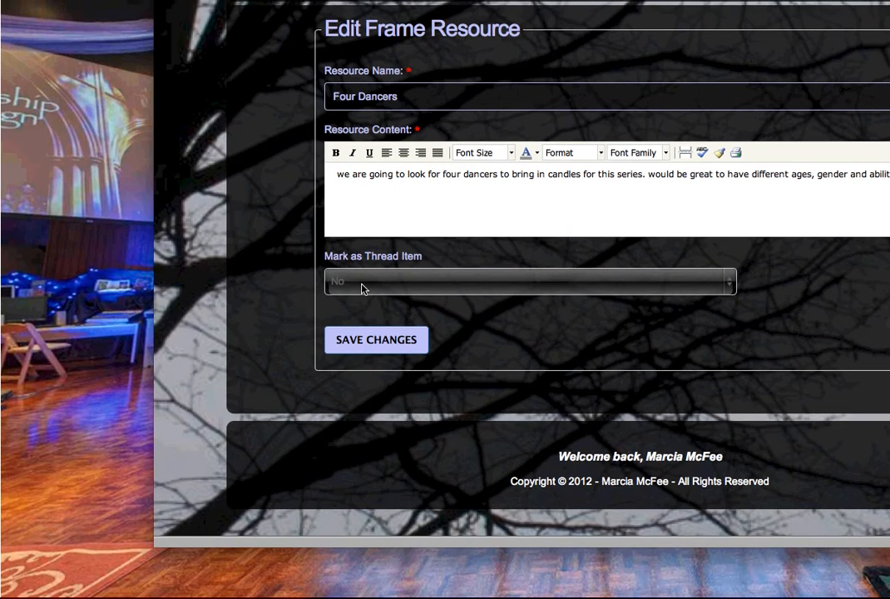
click(362, 288)
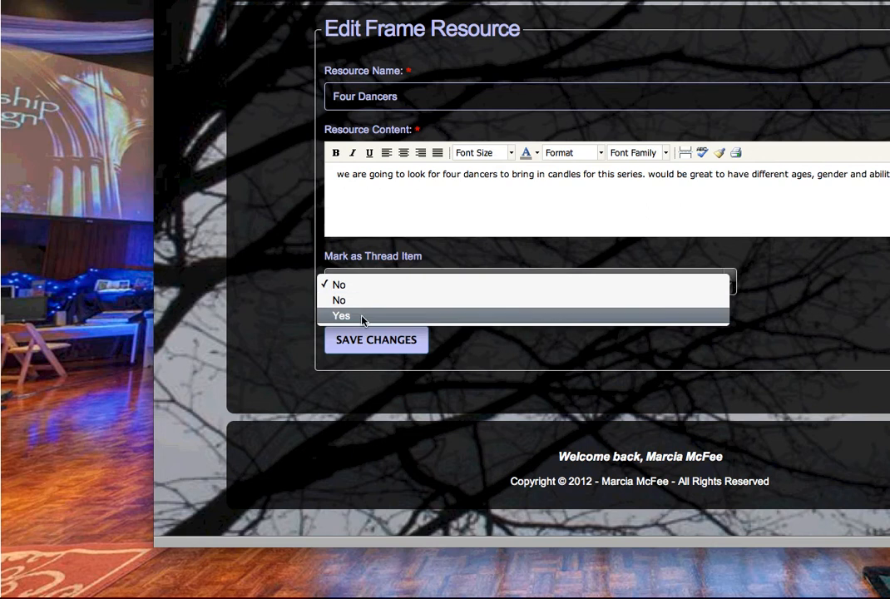
click(362, 316)
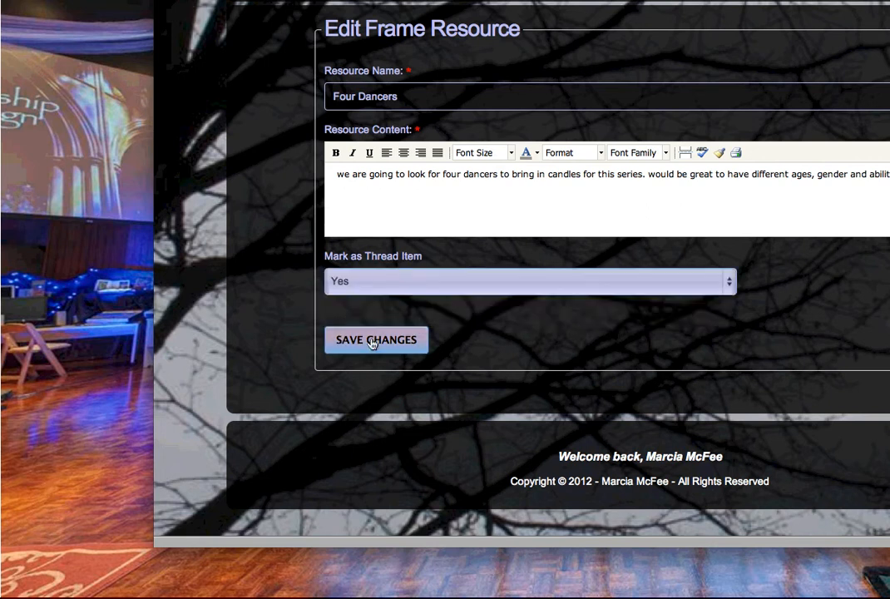
click(373, 341)
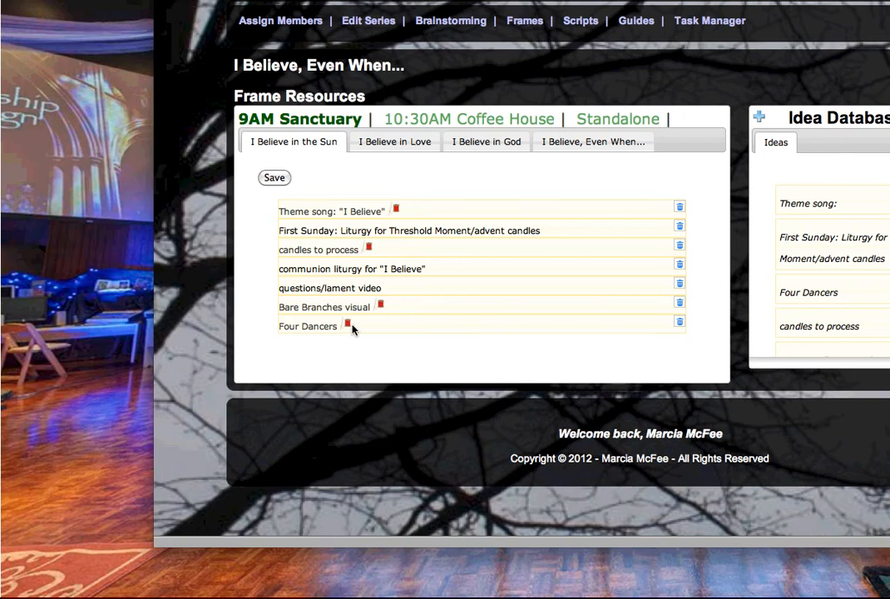
- Check the other 9AM Sanctuary frames and the 10:30AM Coffee House service for "Four Dancers", and look through the Idea Database
click(409, 141)
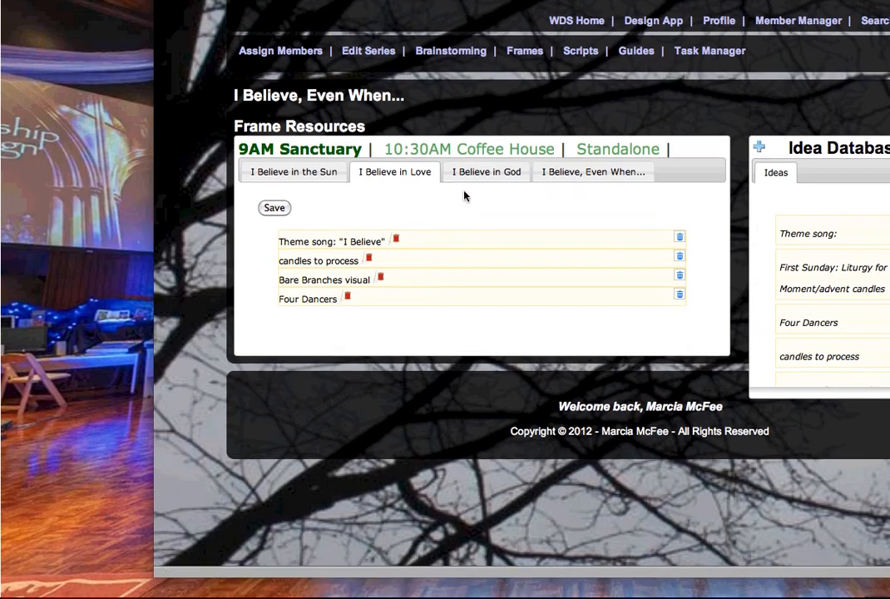
click(483, 176)
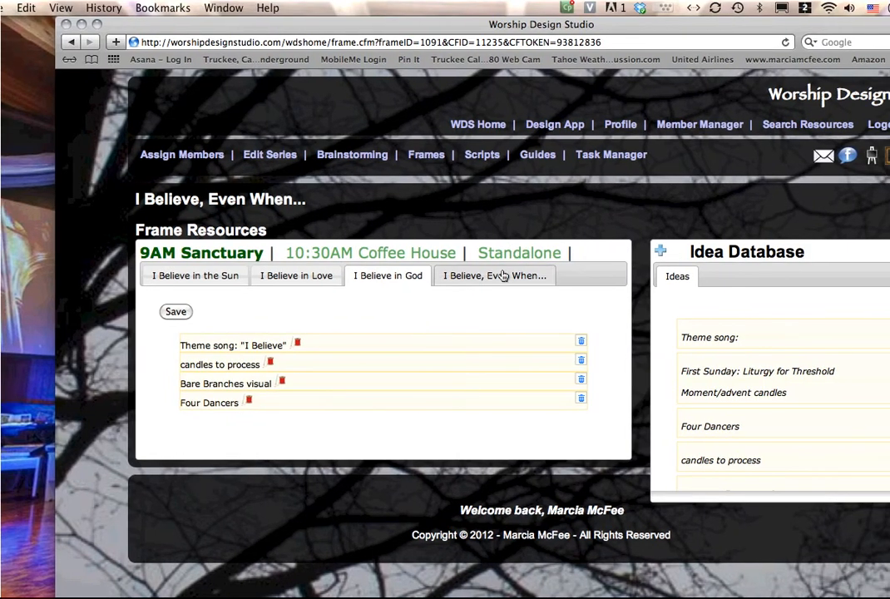
click(534, 258)
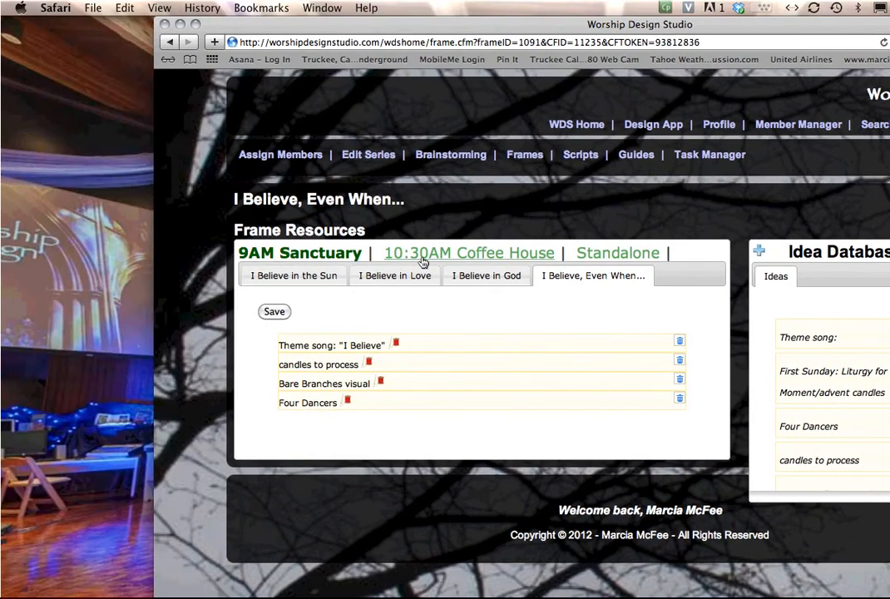
click(385, 253)
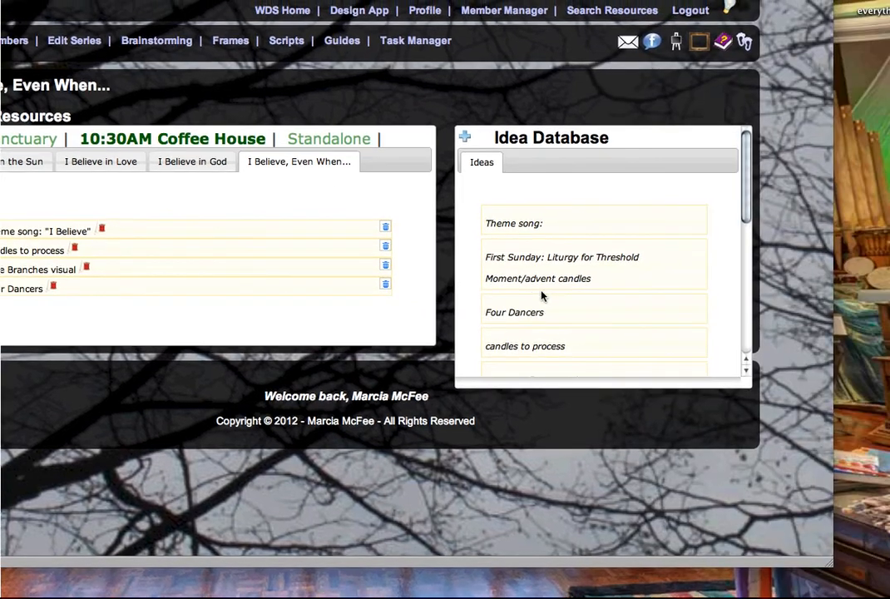
scroll(491, 302, down, 2)
scroll(491, 304, down, 3)
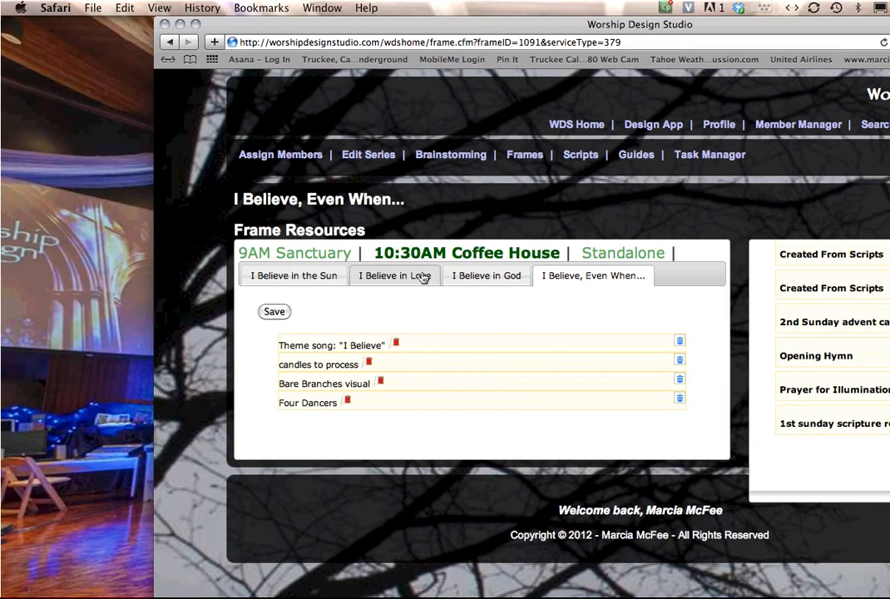
- Add the "2nd Sunday advent candle liturgy" idea to the 9AM Sanctuary "I Believe in Love" frame and save it
click(343, 260)
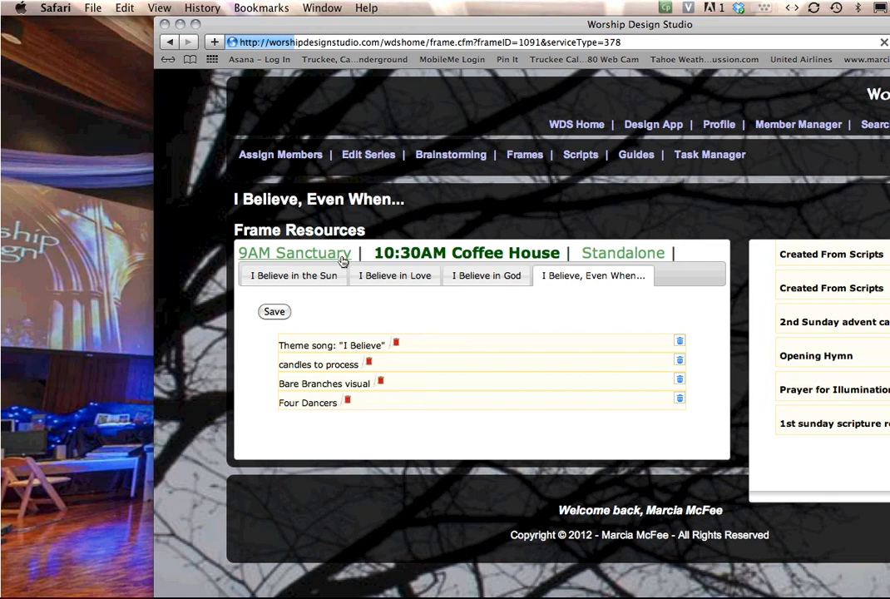
click(405, 283)
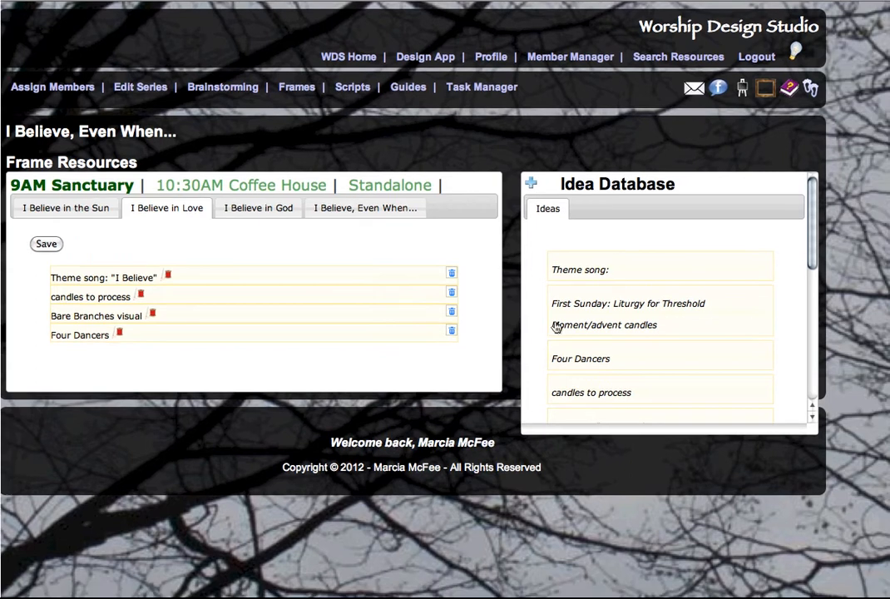
scroll(784, 395, down, 6)
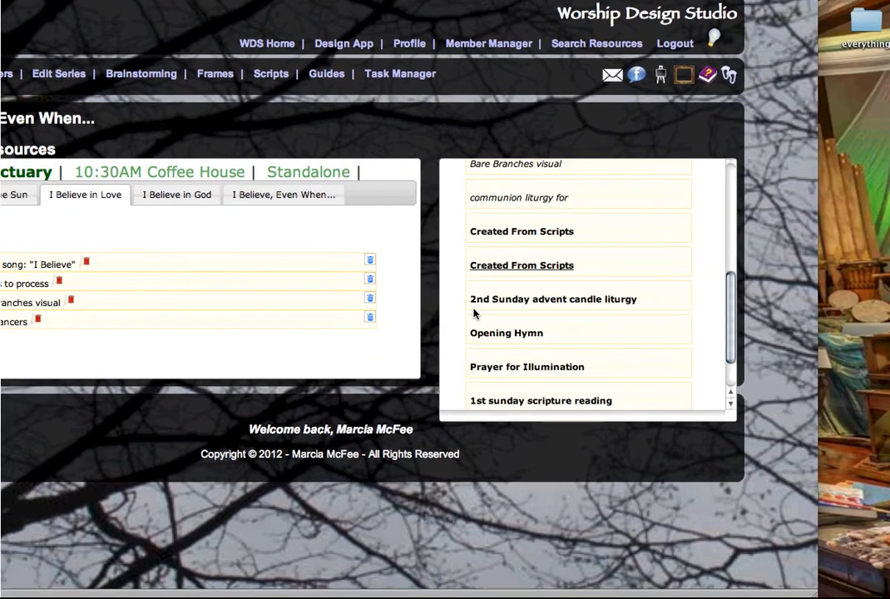
scroll(478, 300, down, 3)
drag(522, 246, 29, 360)
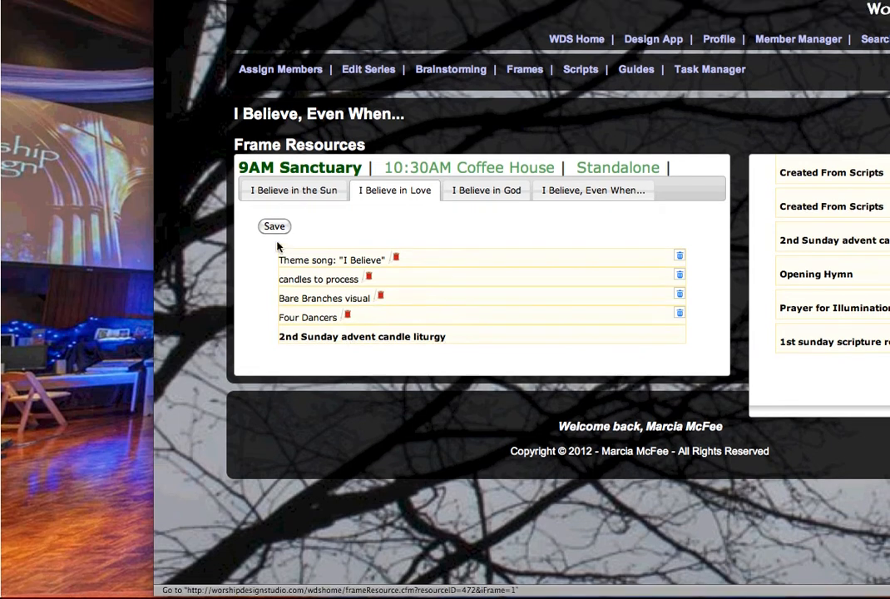
click(274, 203)
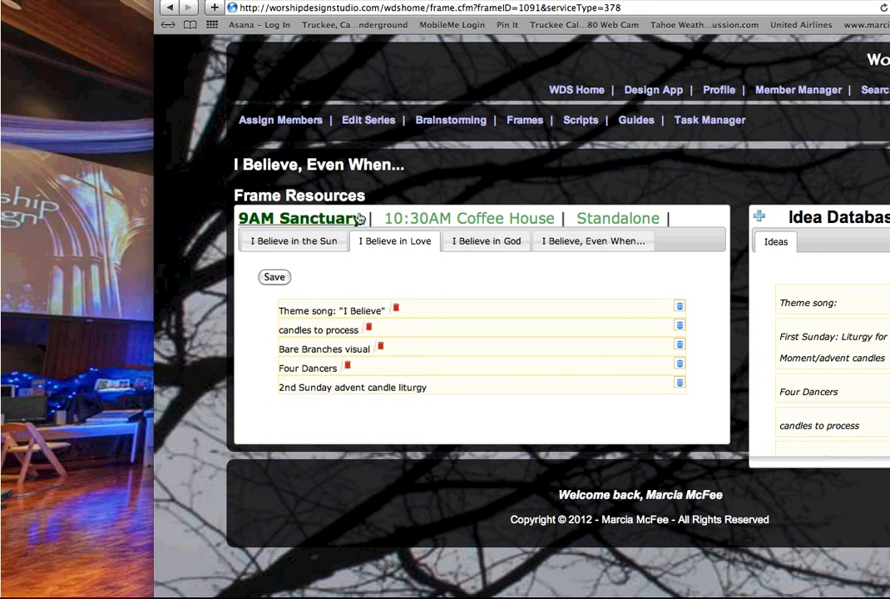
- Add the "2nd Sunday advent candle liturgy" idea to the 10:30AM Coffee House "I Believe in Love" frame and save it
click(471, 221)
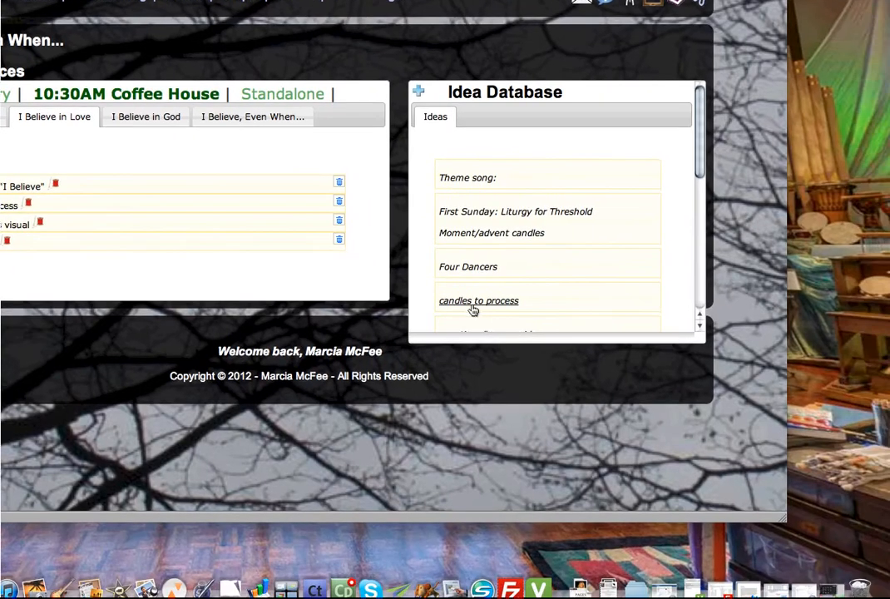
scroll(820, 420, down, 5)
scroll(468, 303, down, 3)
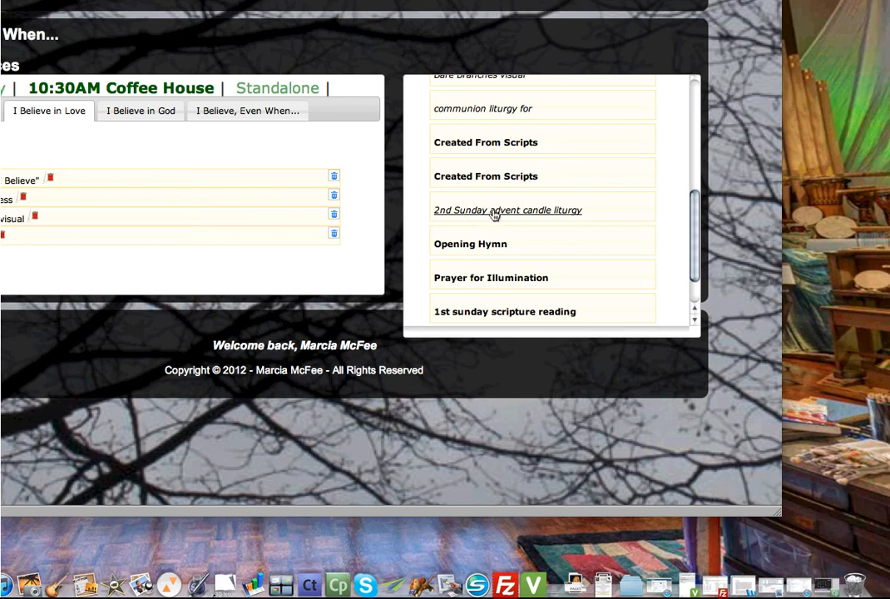
drag(497, 213, 47, 257)
mouse_move(351, 310)
mouse_down()
mouse_move(311, 321)
mouse_move(350, 319)
mouse_up()
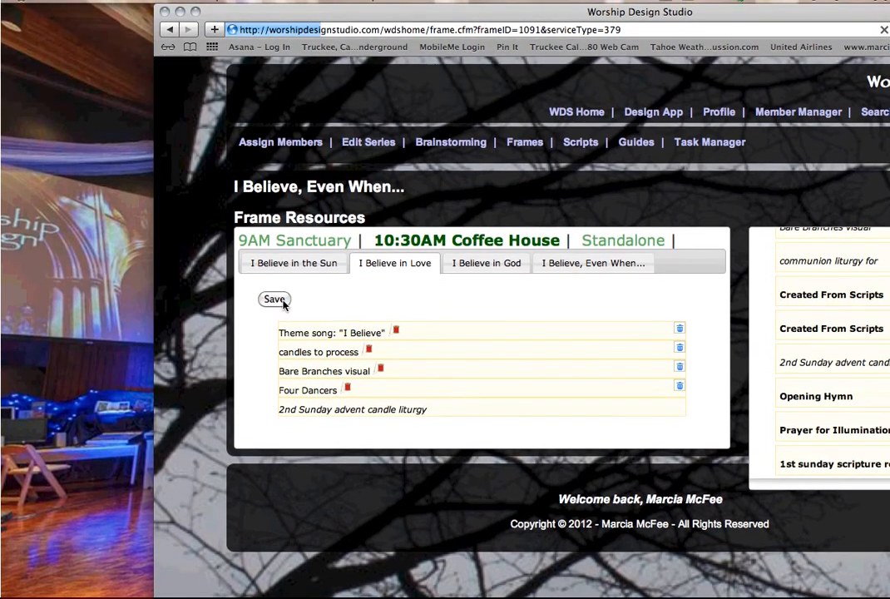
click(281, 301)
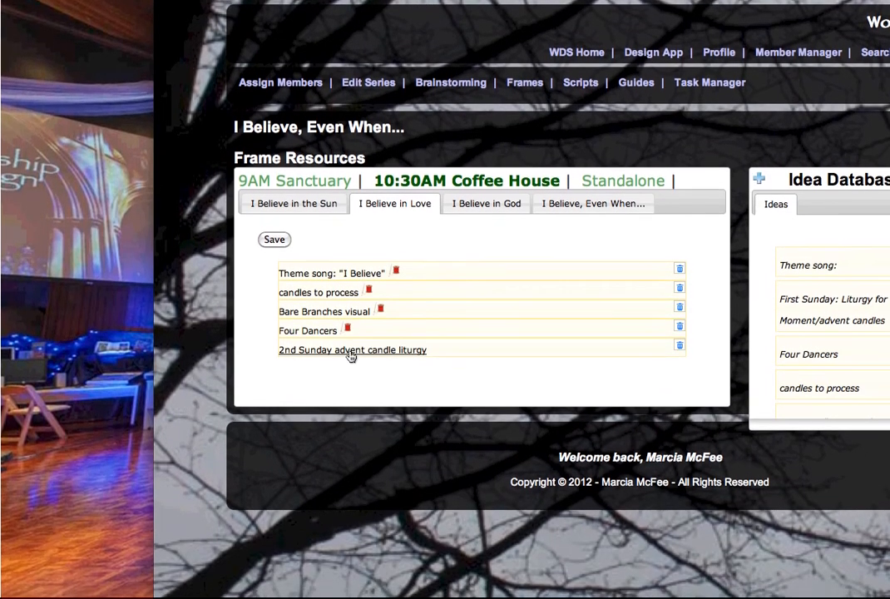
- Review the full content of the 10:30AM Coffee House "2nd Sunday advent candle liturgy" resource and save it without edits
click(350, 350)
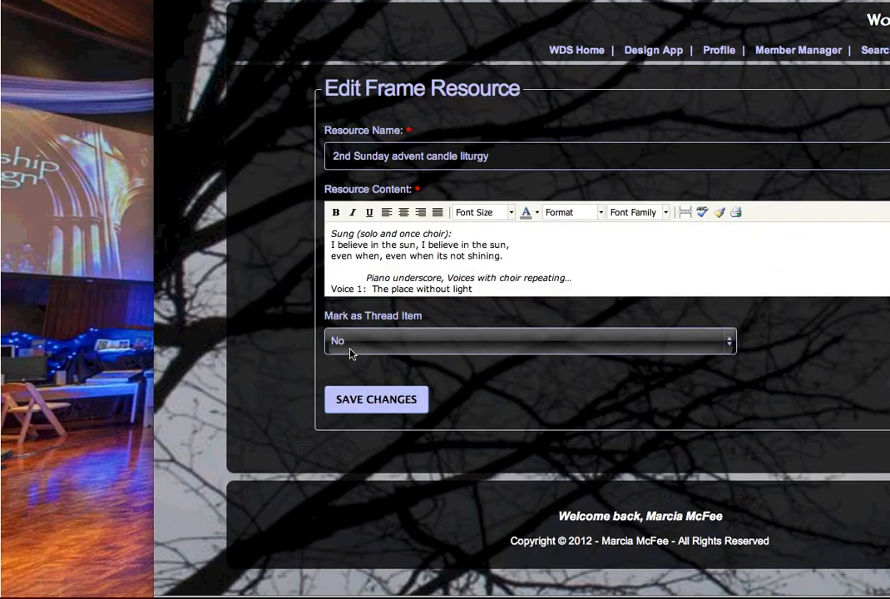
scroll(359, 241, down, 5)
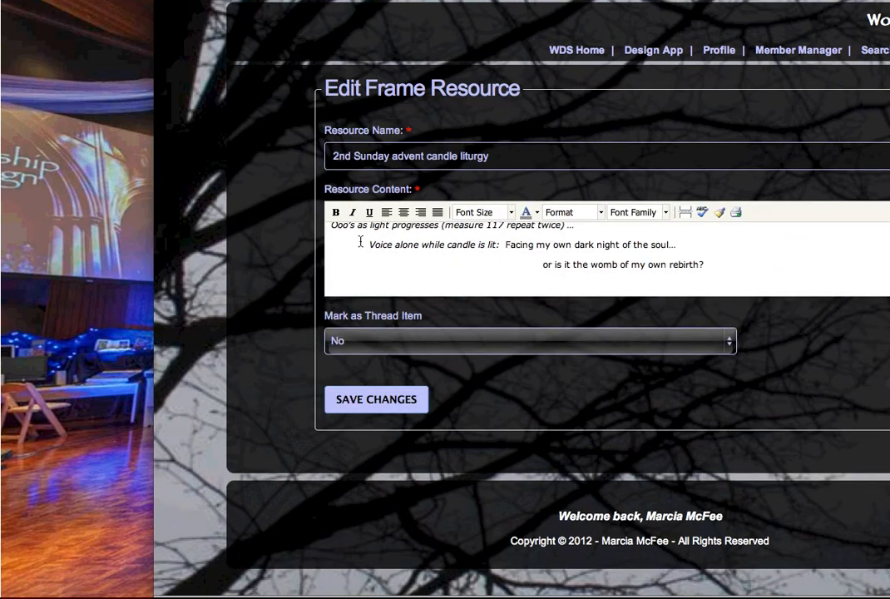
scroll(359, 241, up, 5)
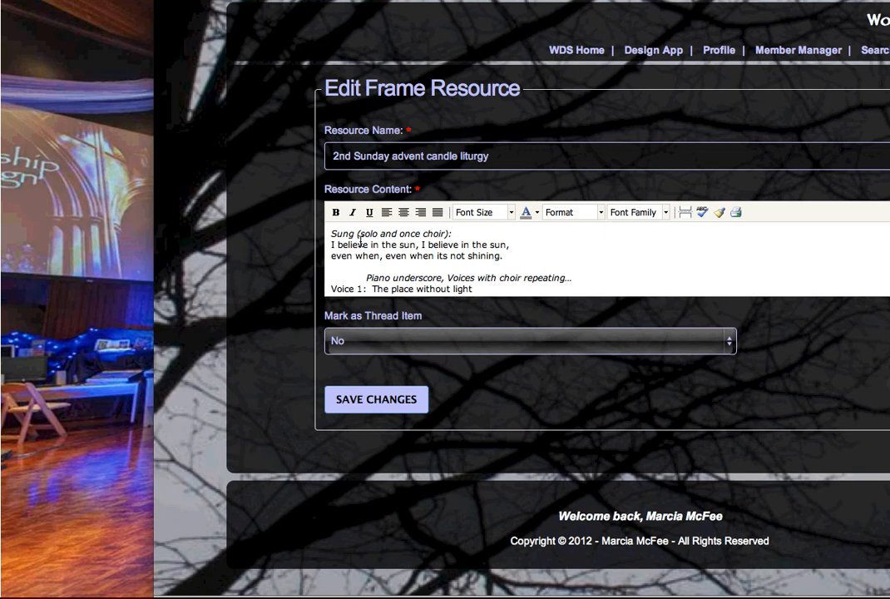
scroll(345, 258, down, 3)
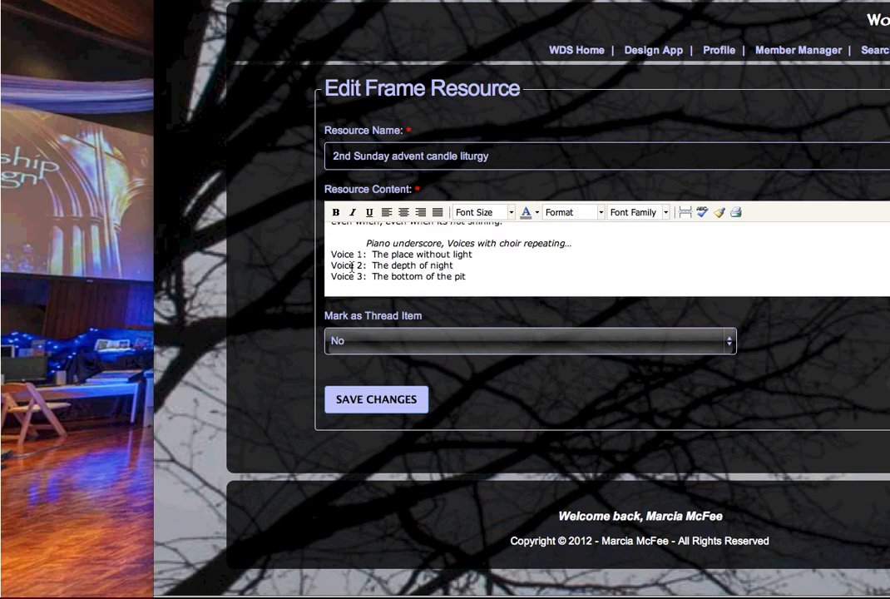
scroll(351, 266, up, 2)
scroll(351, 266, down, 8)
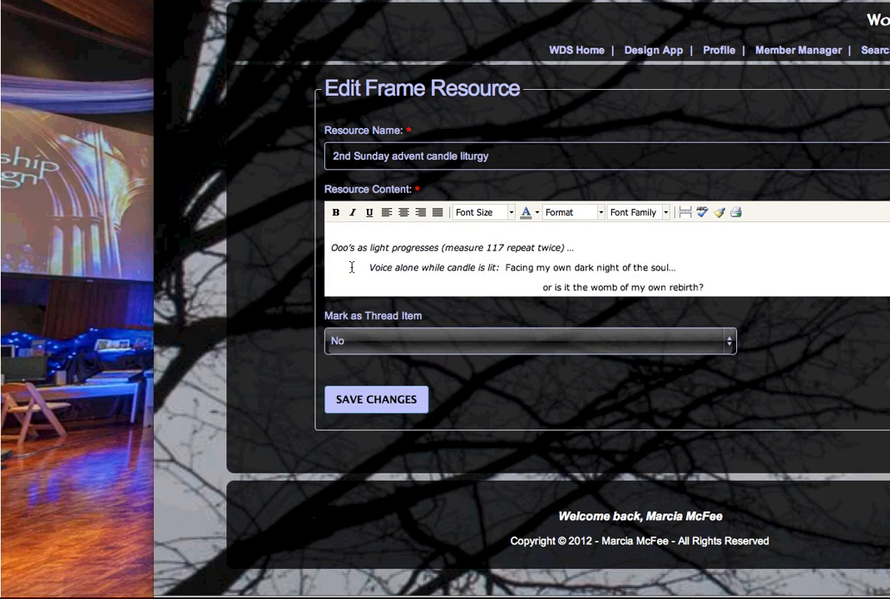
scroll(351, 266, down, 2)
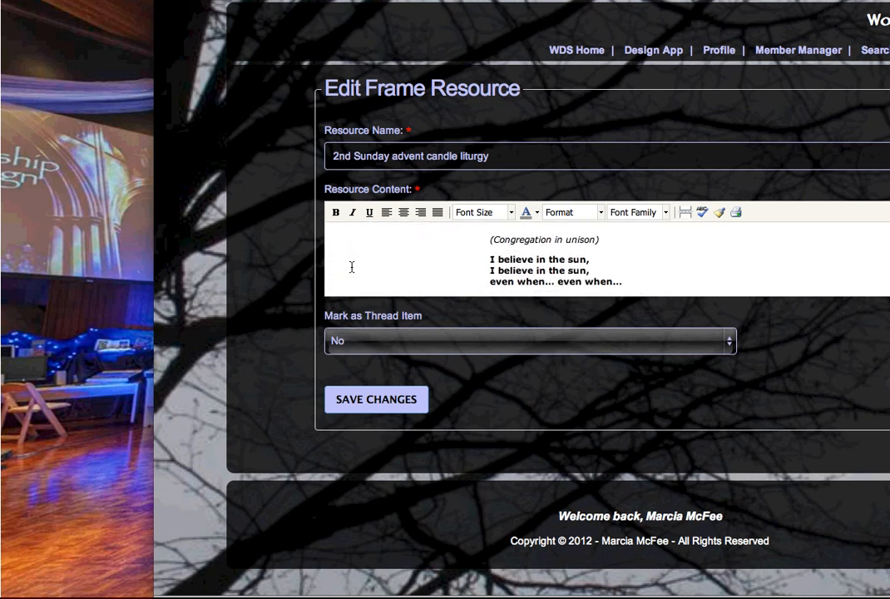
scroll(351, 266, up, 10)
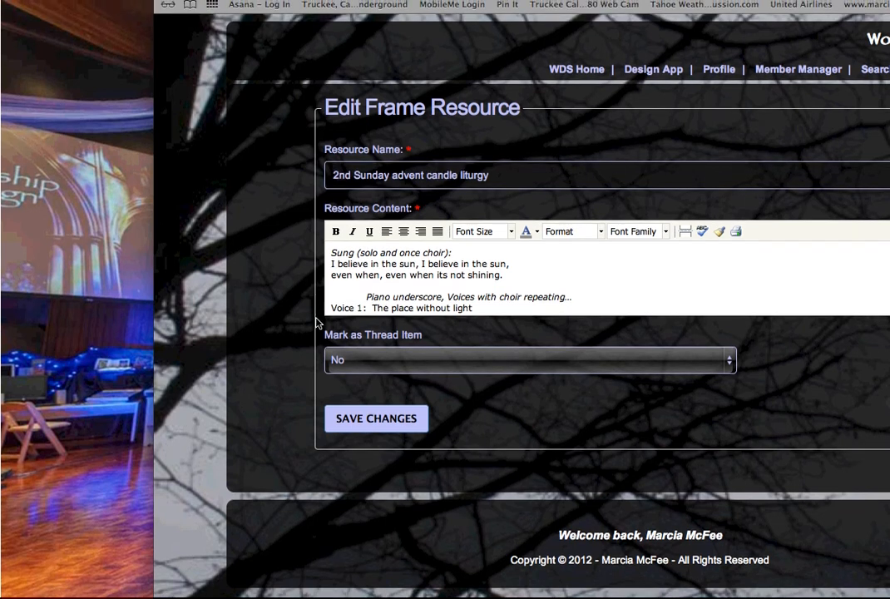
click(358, 399)
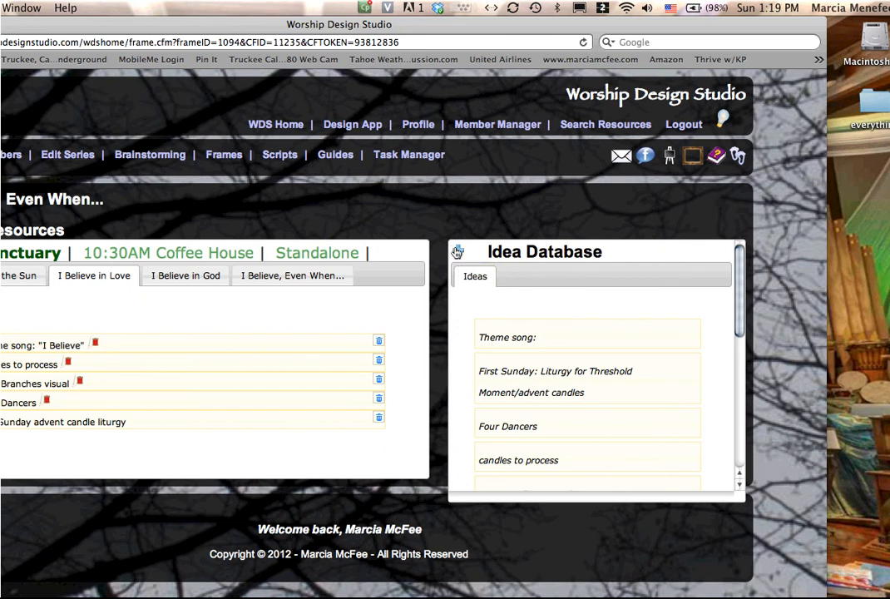
- Start a new idea from the Idea Database, named "3rd Sunday anthem possibility" with the type Music Arts
click(457, 252)
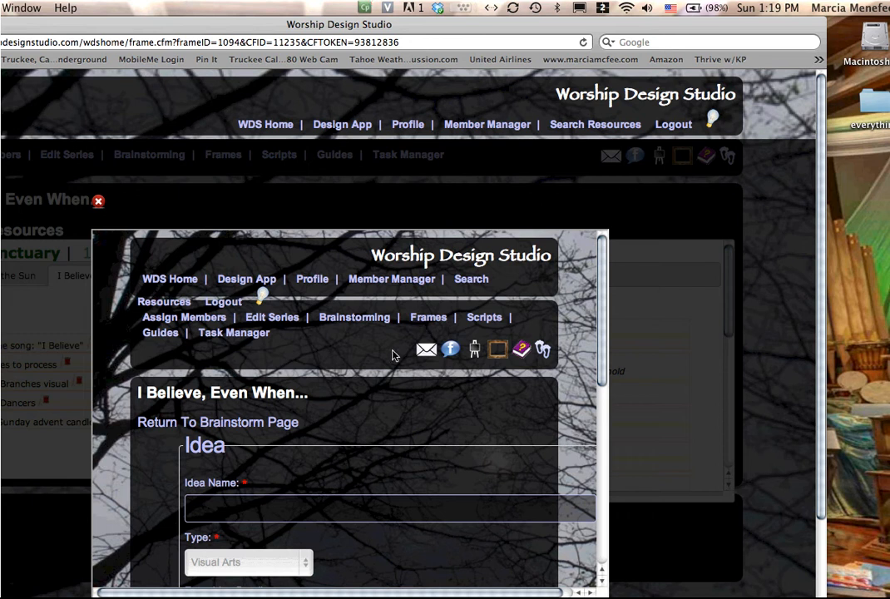
scroll(382, 369, down, 5)
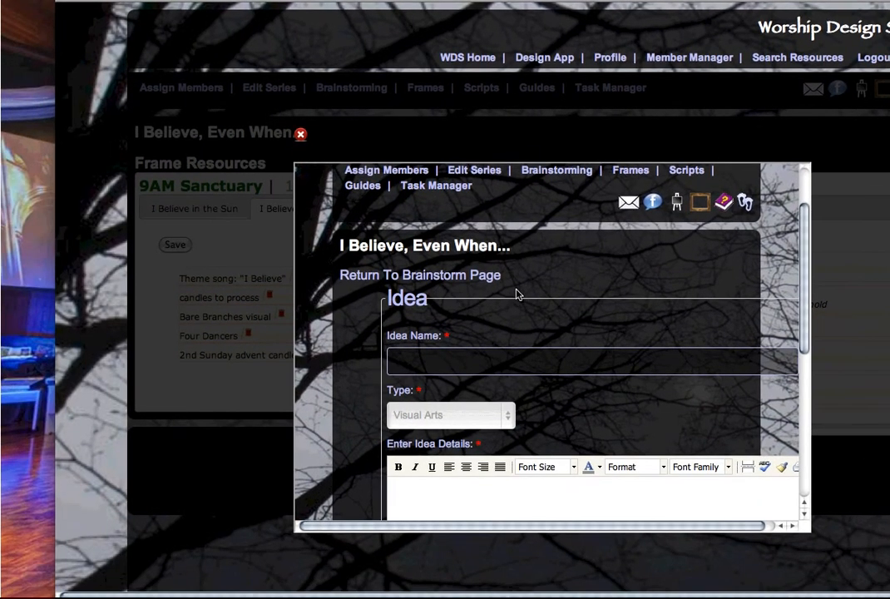
scroll(494, 324, down, 5)
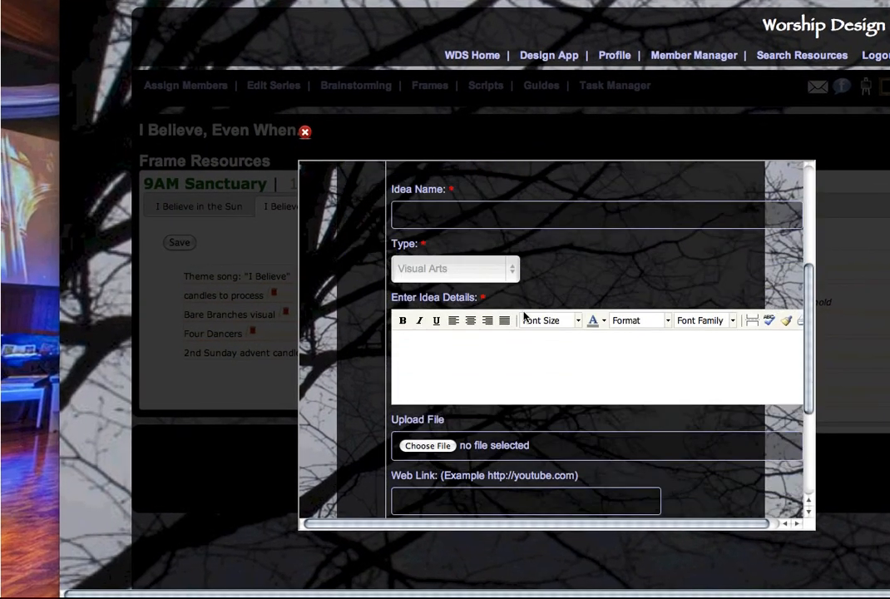
scroll(524, 316, up, 5)
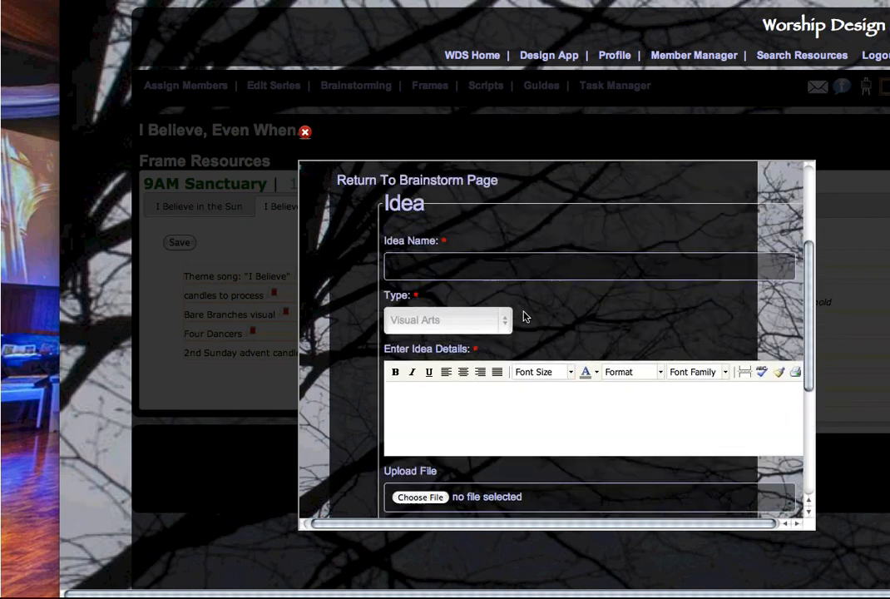
scroll(524, 316, up, 2)
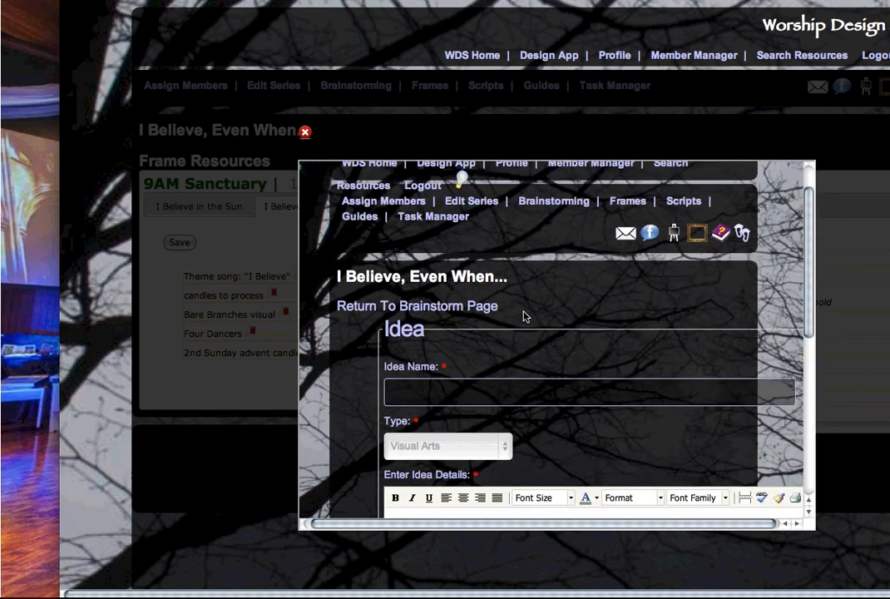
scroll(482, 368, down, 1)
click(483, 371)
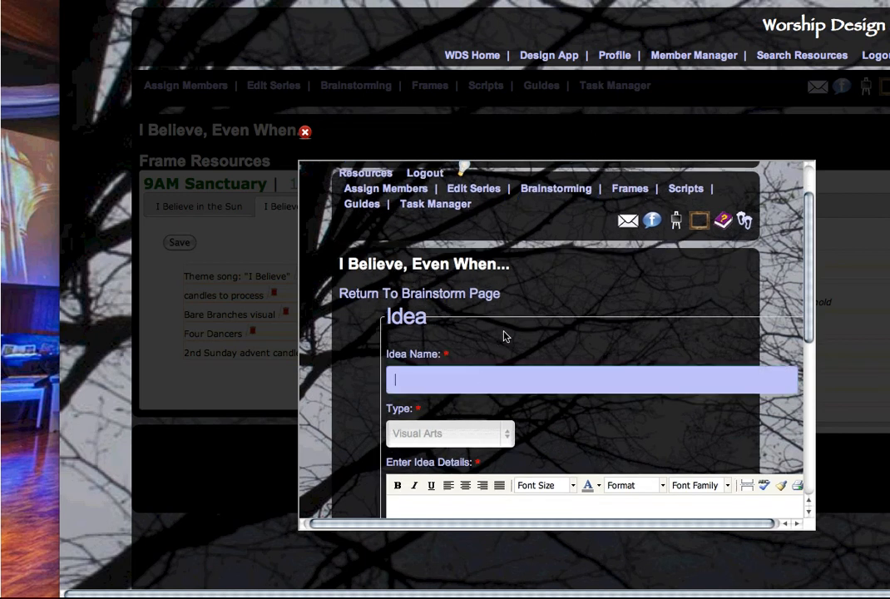
text(4)
key(BackSpace)
text(3rd Sunday anthem possibility)
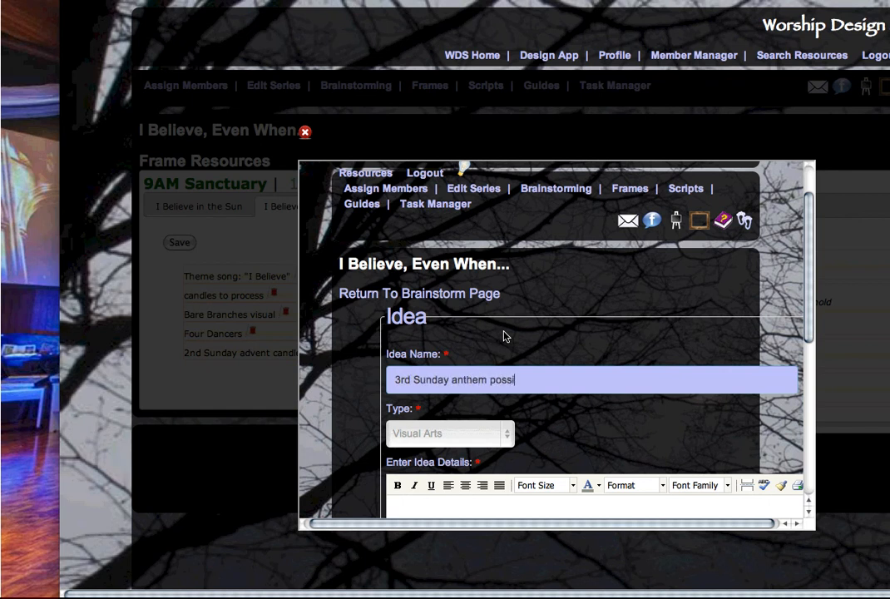
click(467, 437)
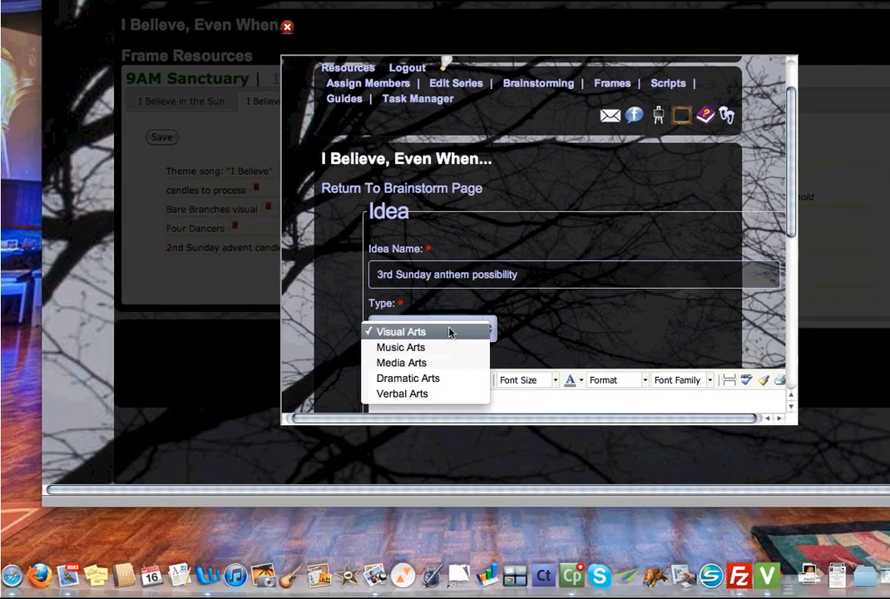
click(470, 452)
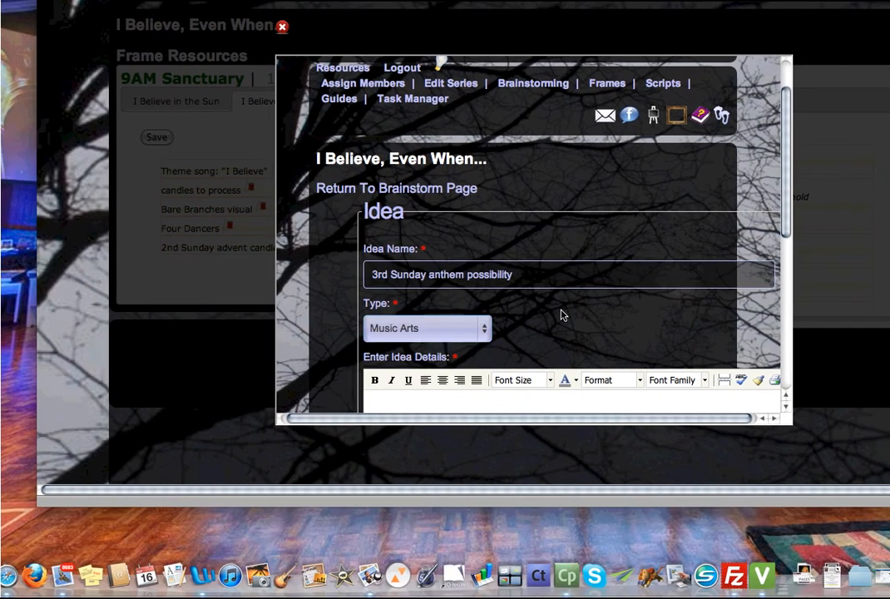
- Enter "When Our Confidence is Shaken" as the idea details and add the idea
scroll(561, 314, down, 5)
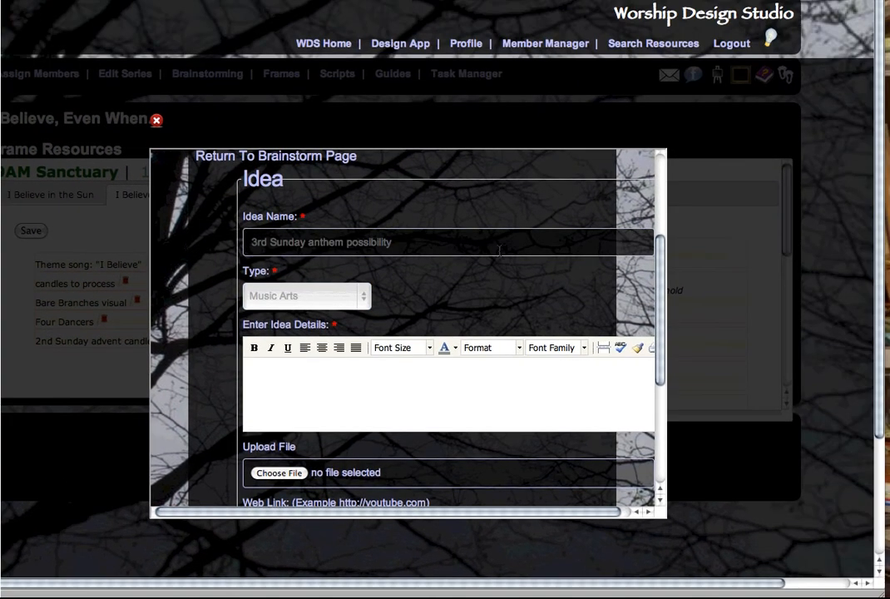
text(When Our Confidence is Shaken)
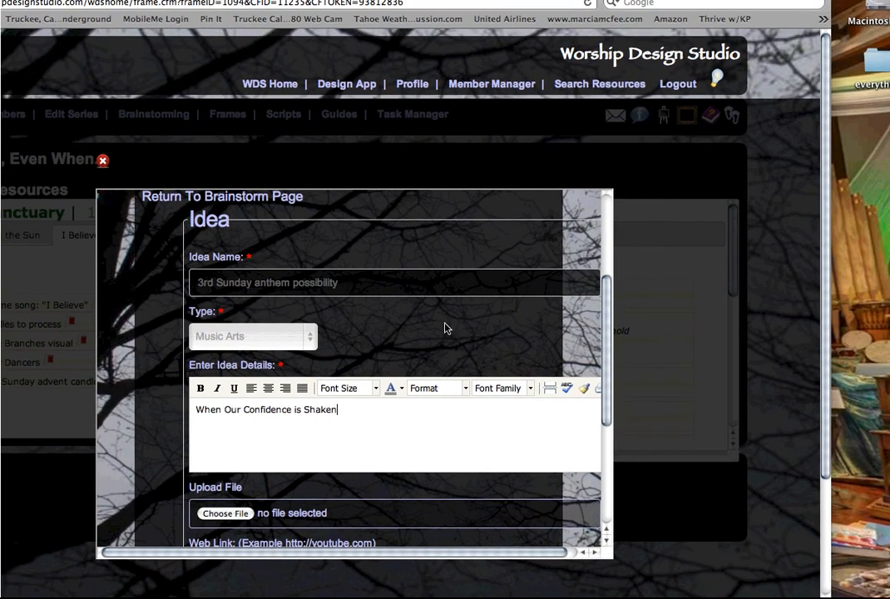
scroll(446, 328, down, 5)
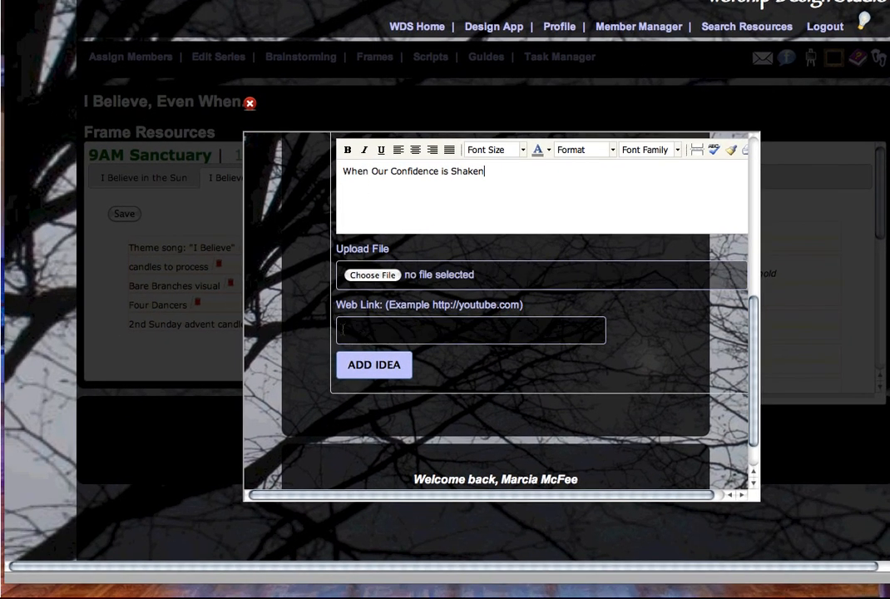
click(390, 374)
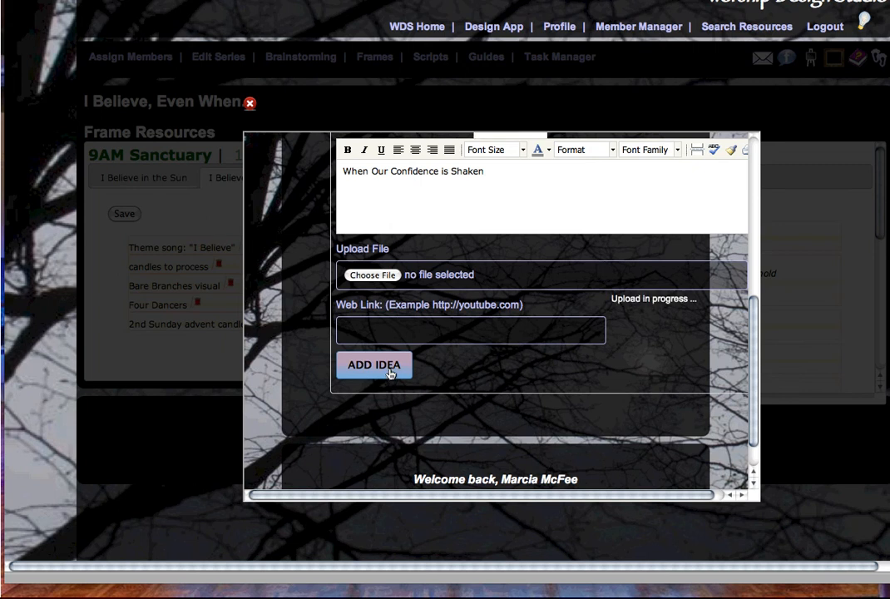
- Look for the "3rd Sunday anthem possibility" note among the brainstorm notes, and close the brainstorm pop-up
scroll(399, 366, down, 8)
scroll(408, 361, down, 10)
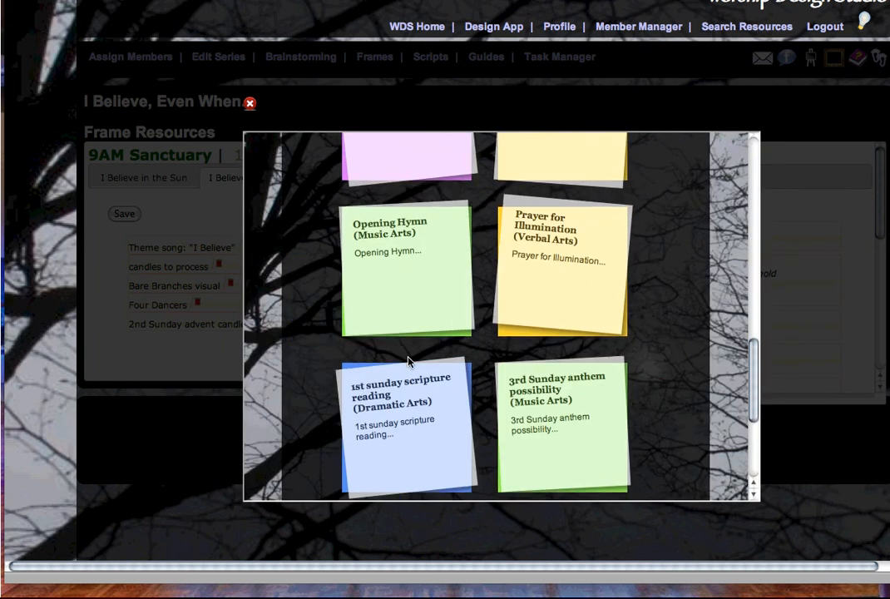
scroll(407, 362, up, 2)
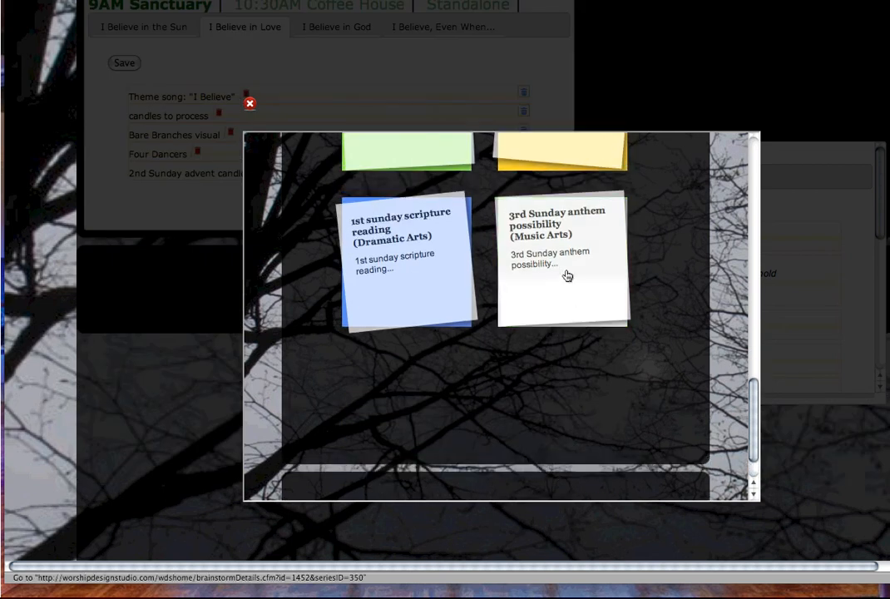
scroll(445, 302, up, 5)
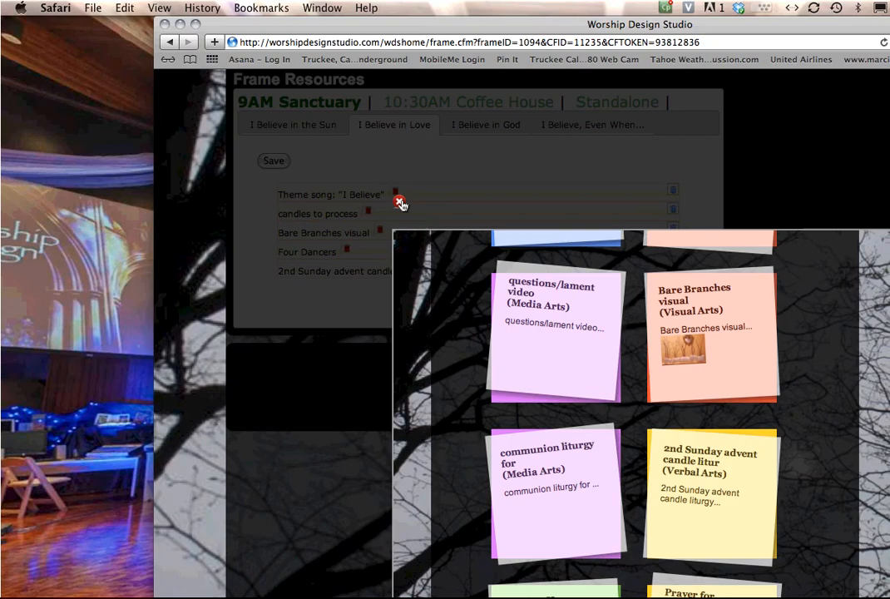
click(328, 202)
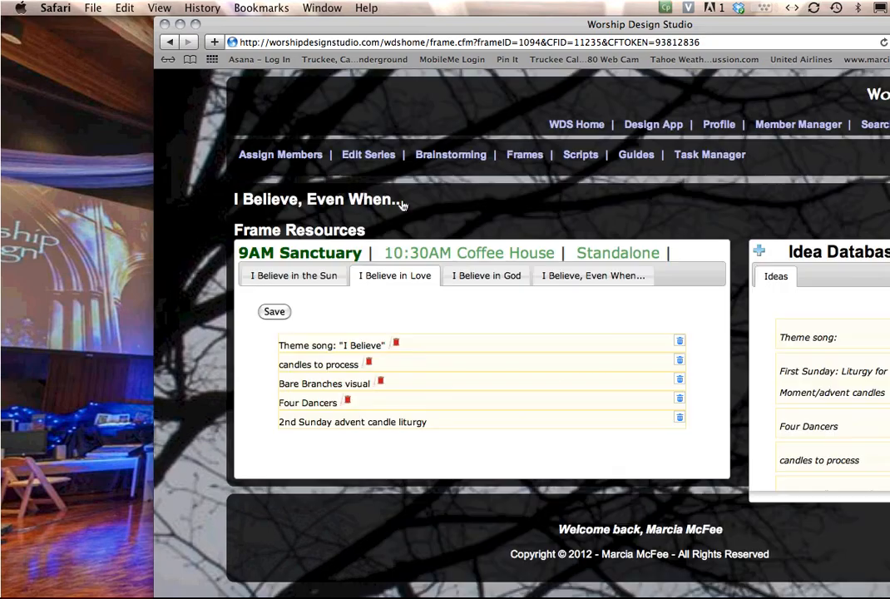
- Reload the frames page and find "3rd Sunday anthem possibility" in the Idea Database
scroll(878, 318, down, 10)
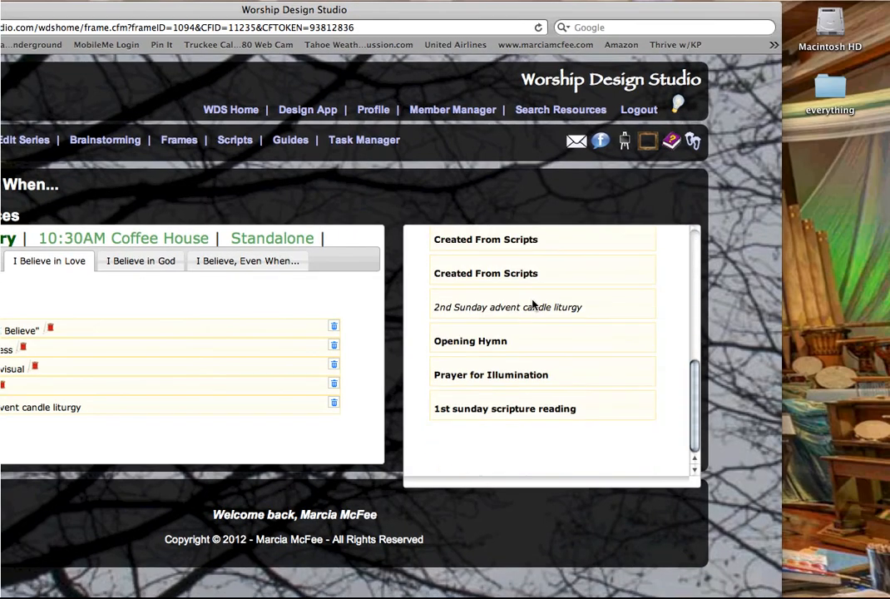
scroll(532, 303, up, 10)
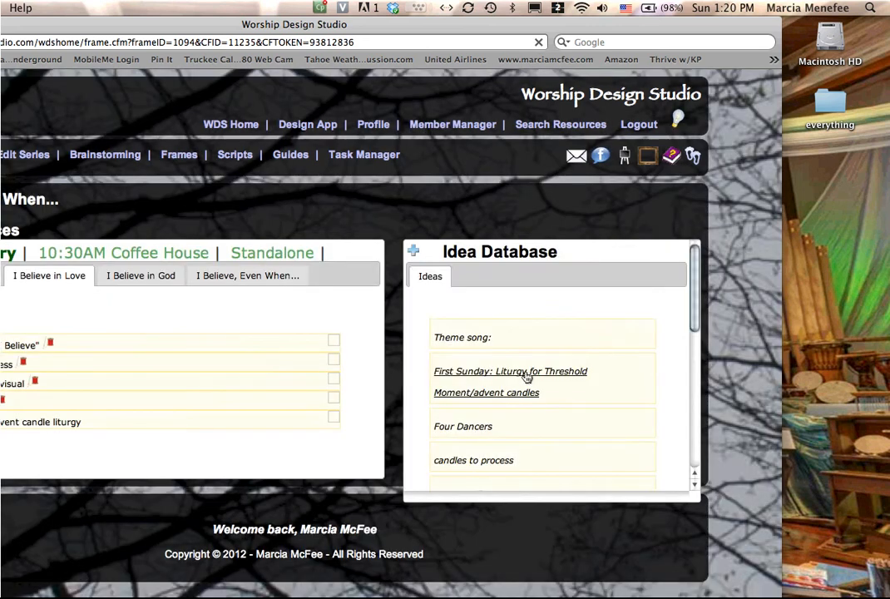
scroll(526, 310, down, 10)
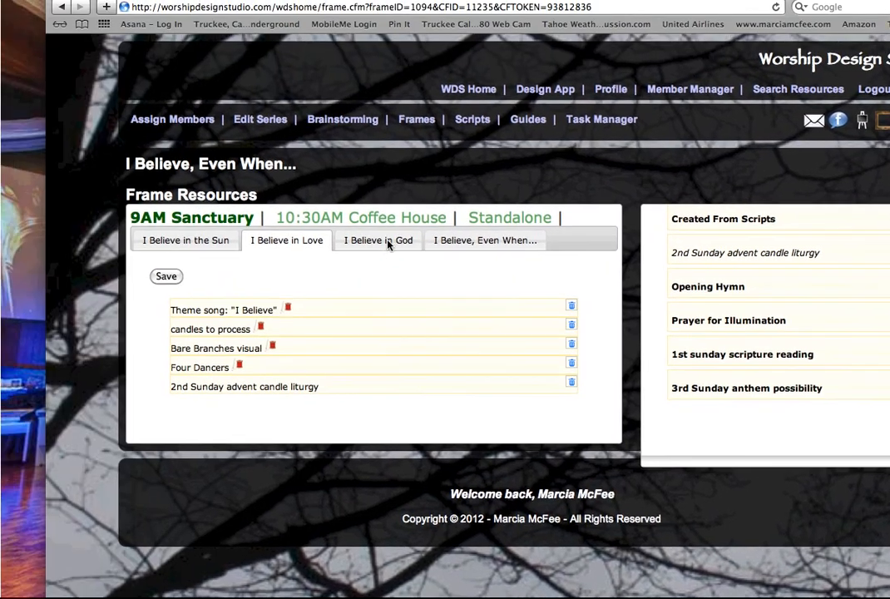
- Add the "3rd Sunday anthem possibility" idea to the 9AM Sanctuary "I Believe in God" frame and save it
click(146, 159)
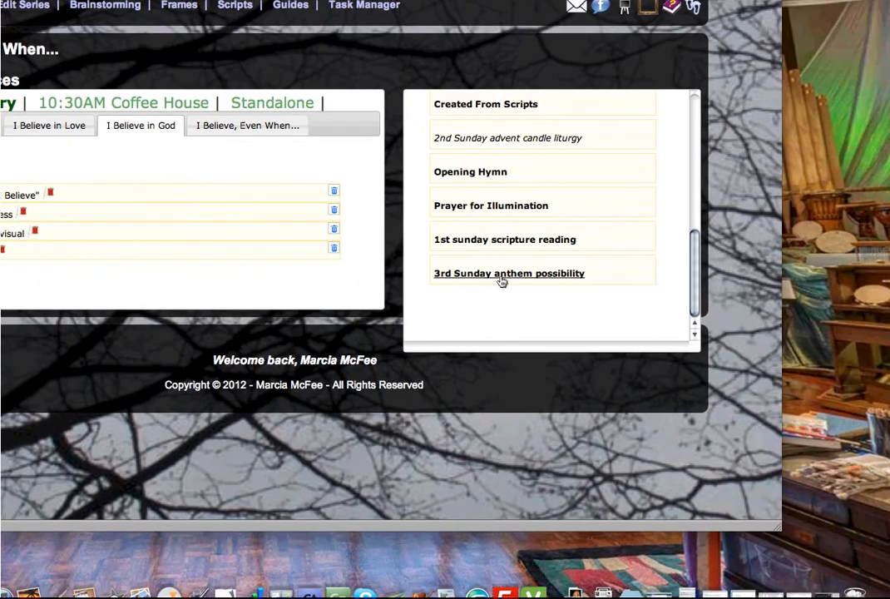
drag(777, 408, 286, 415)
drag(265, 303, 250, 303)
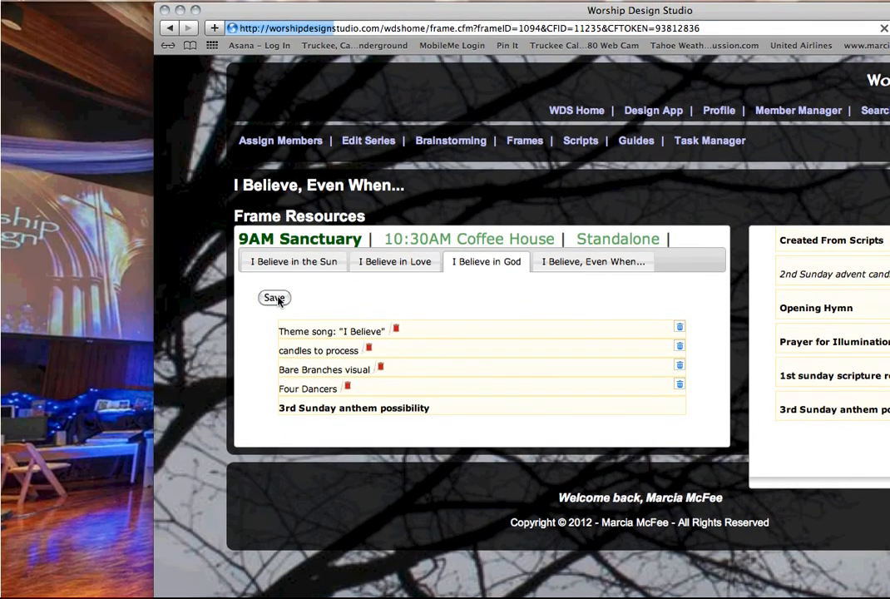
click(276, 299)
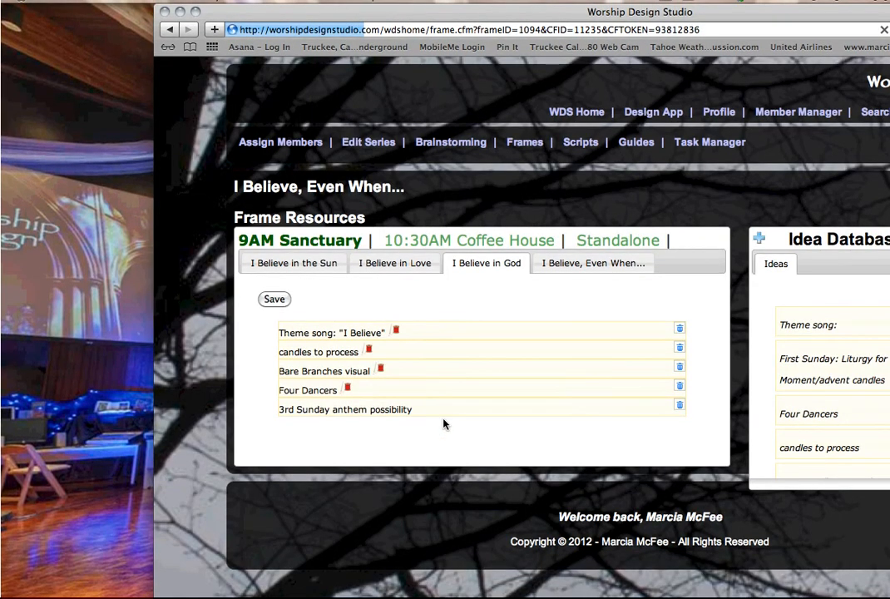